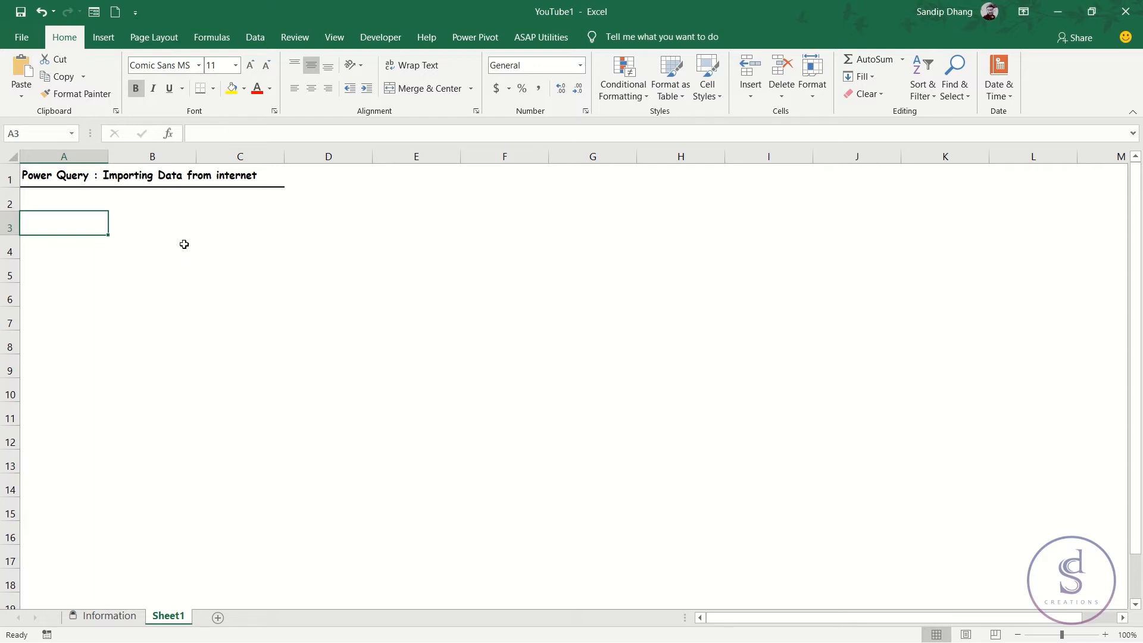
# Examine the data sources available for import: files, databases, Azure, online services and other sources, including the web
pyautogui.click(258, 41)
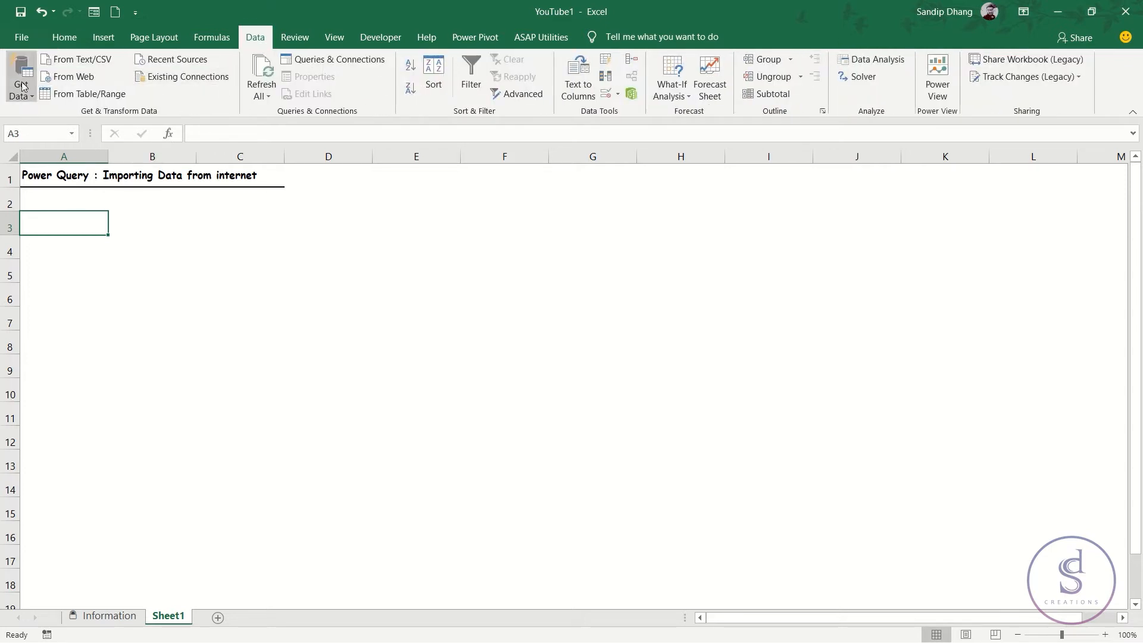
pyautogui.click(31, 95)
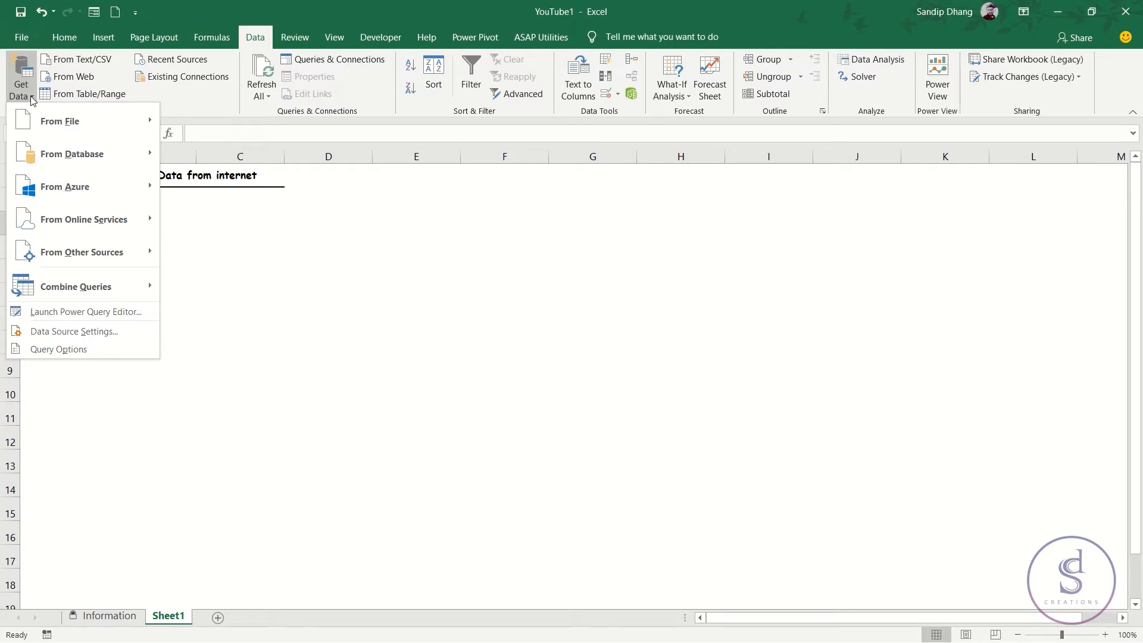
pyautogui.moveTo(84, 123)
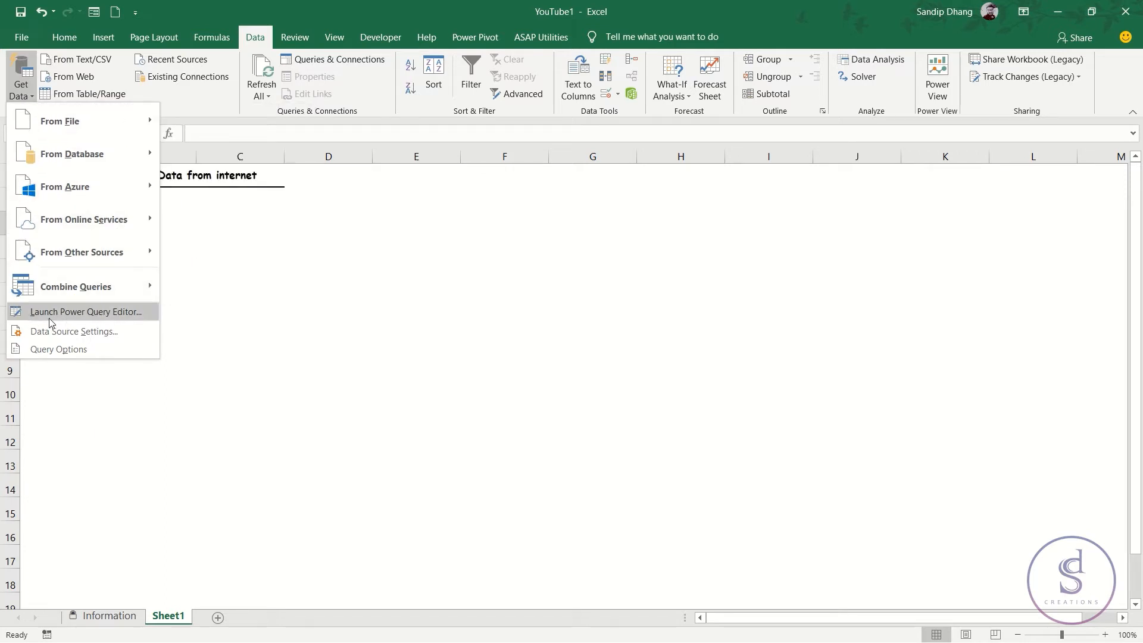
pyautogui.moveTo(115, 264)
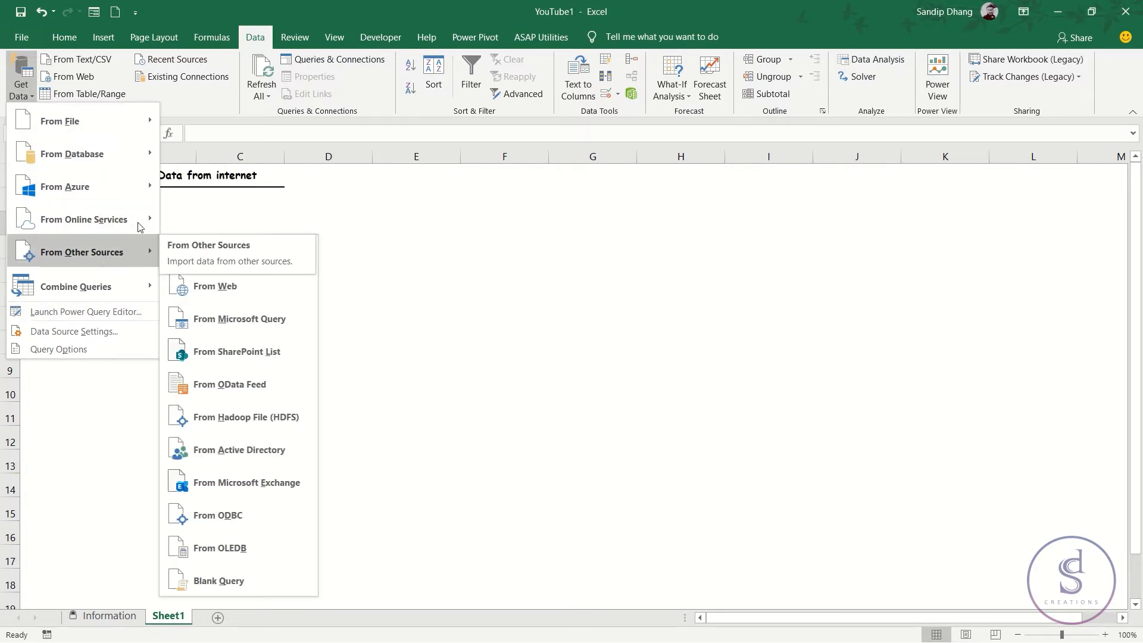
pyautogui.click(395, 202)
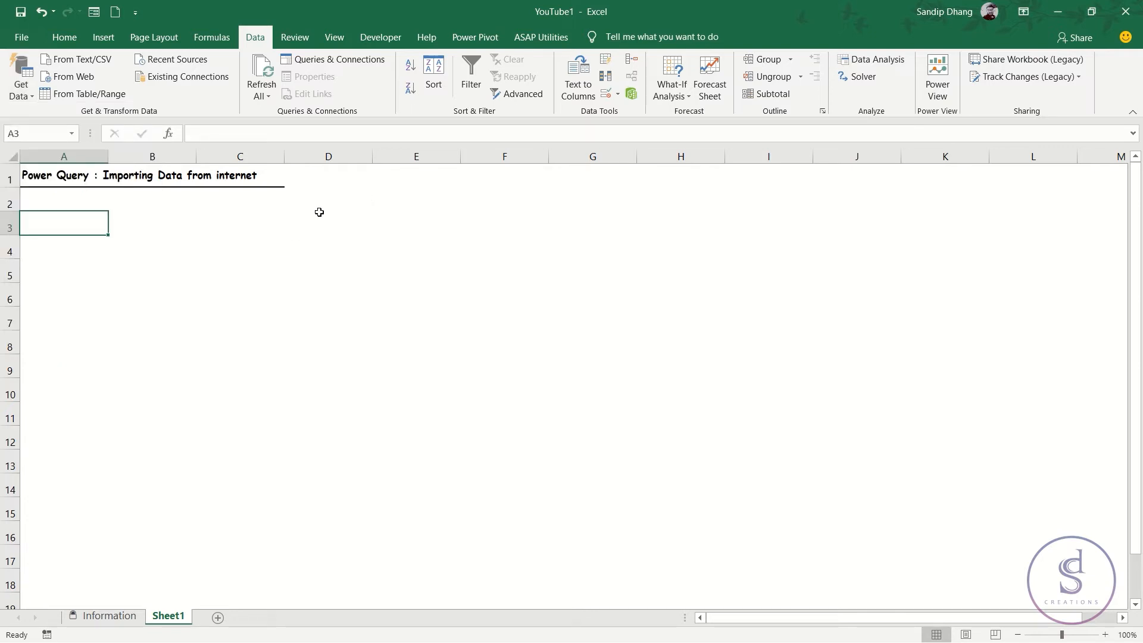
pyautogui.click(18, 97)
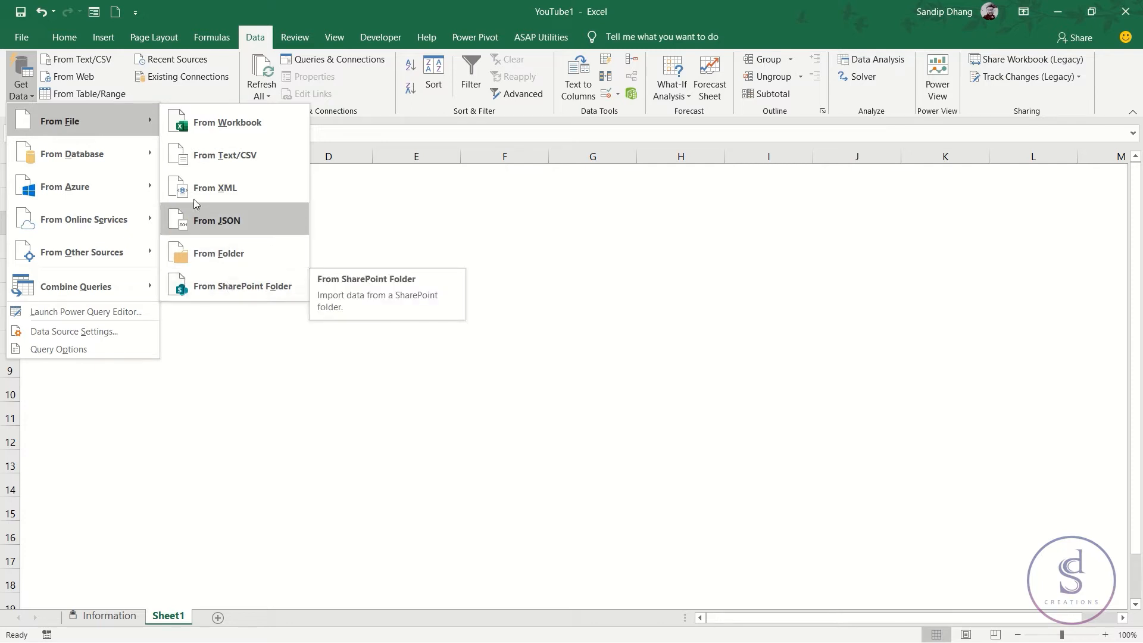
pyautogui.moveTo(97, 164)
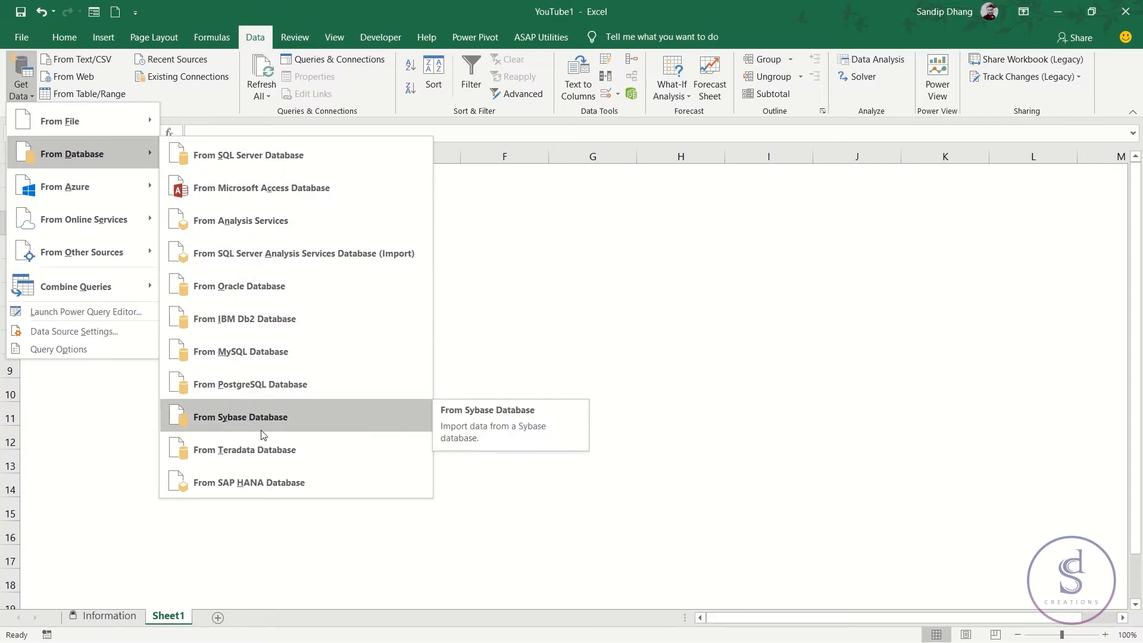
pyautogui.moveTo(80, 194)
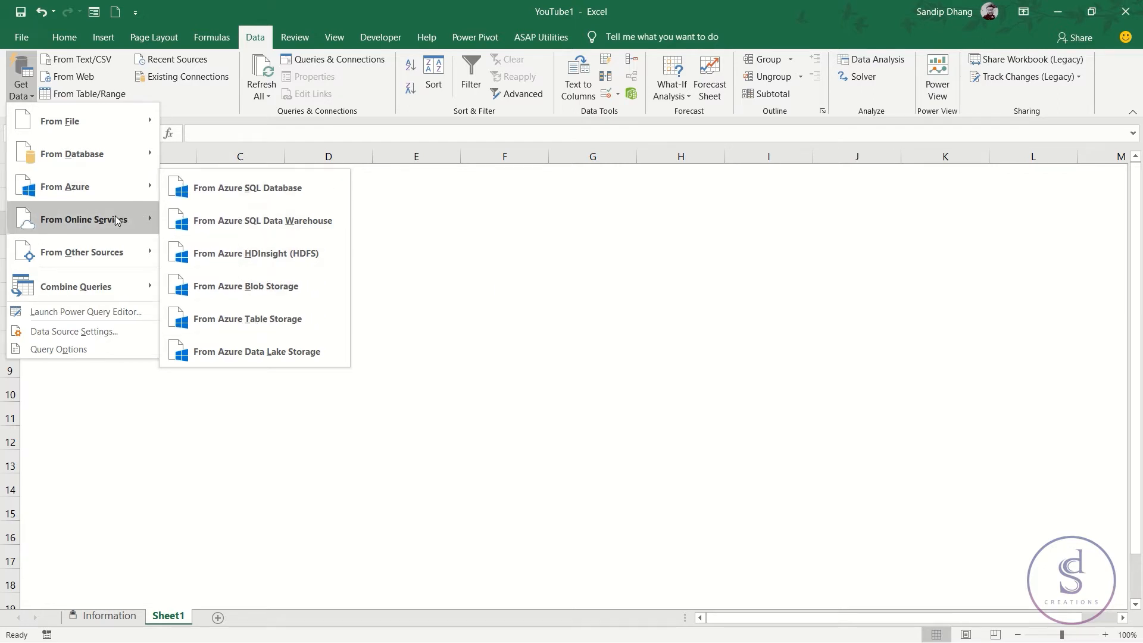
pyautogui.moveTo(117, 221)
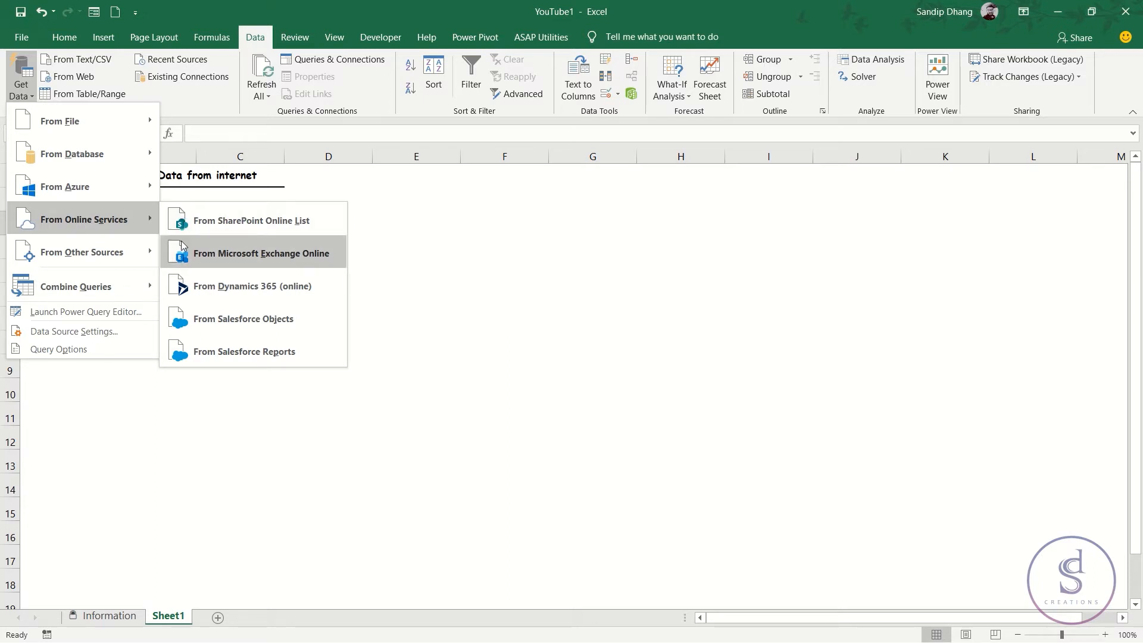
pyautogui.moveTo(146, 253)
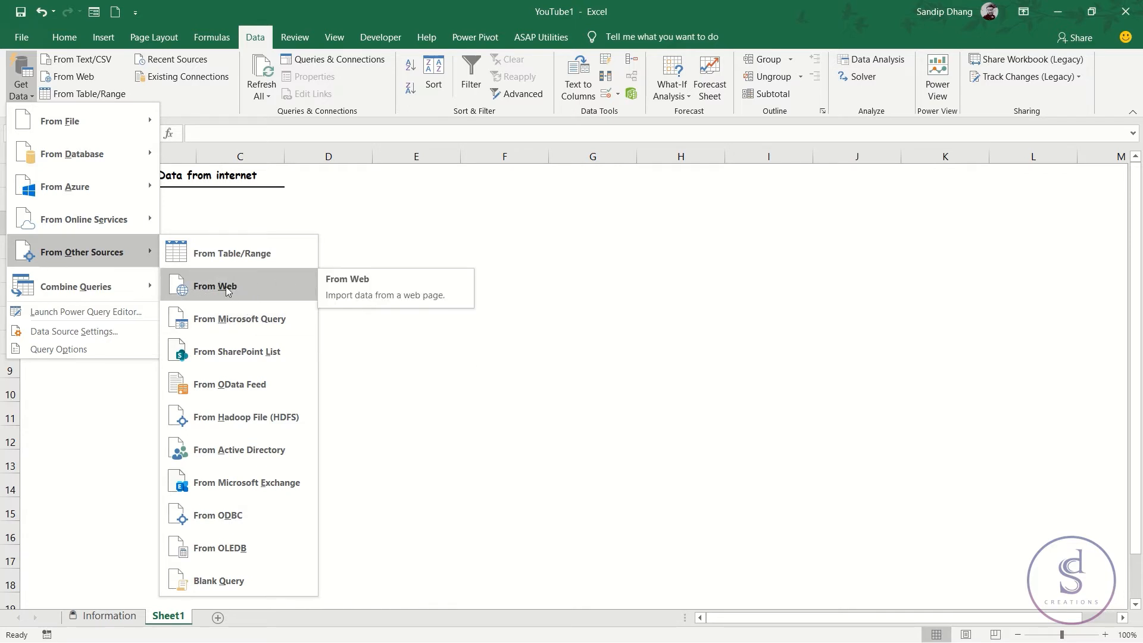
pyautogui.click(477, 222)
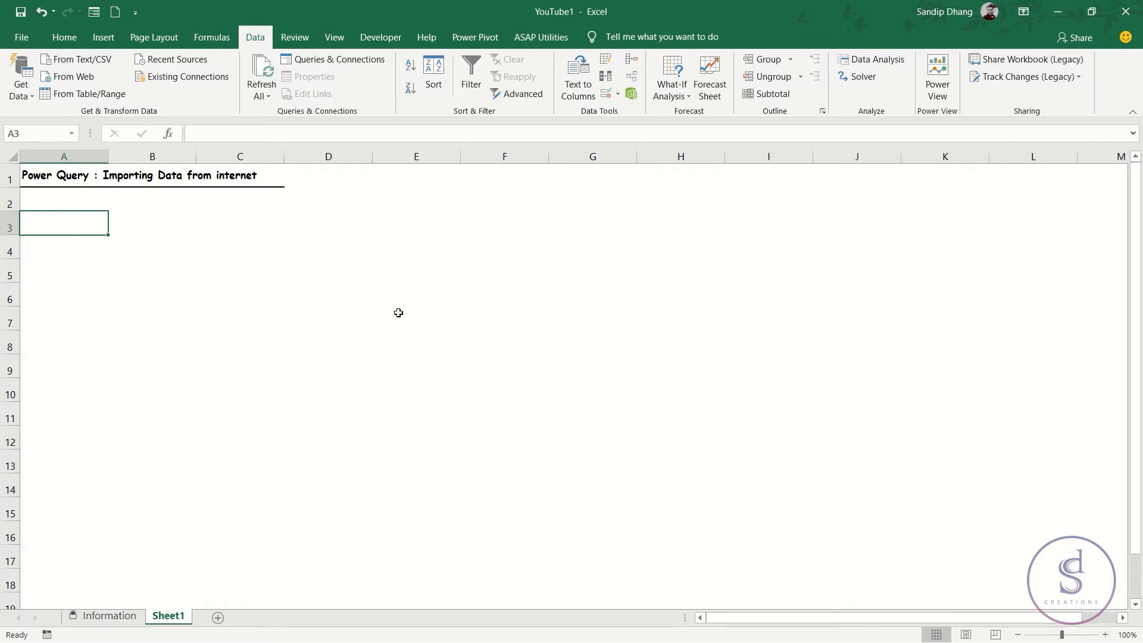
# Switch to the browser and review the state-wise table on the "Literacy Rate among the Indian States: Census 2011" page
pyautogui.hotkey('alt', 'Tab')
pyautogui.hotkey('alt', 'Tab')
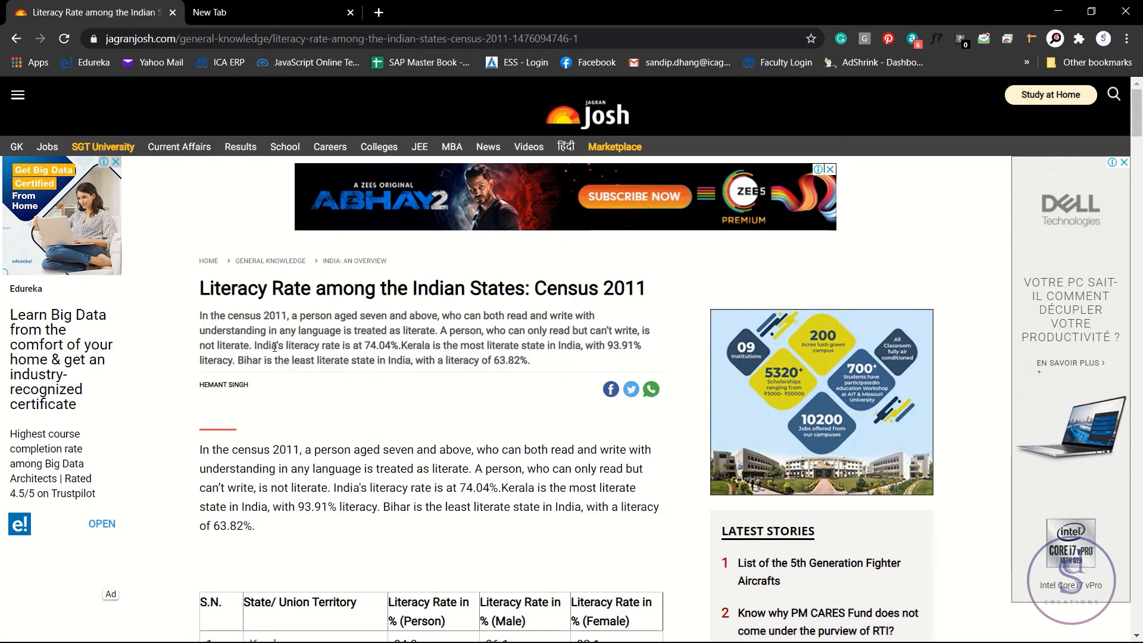
pyautogui.scroll(-10, 426, 423)
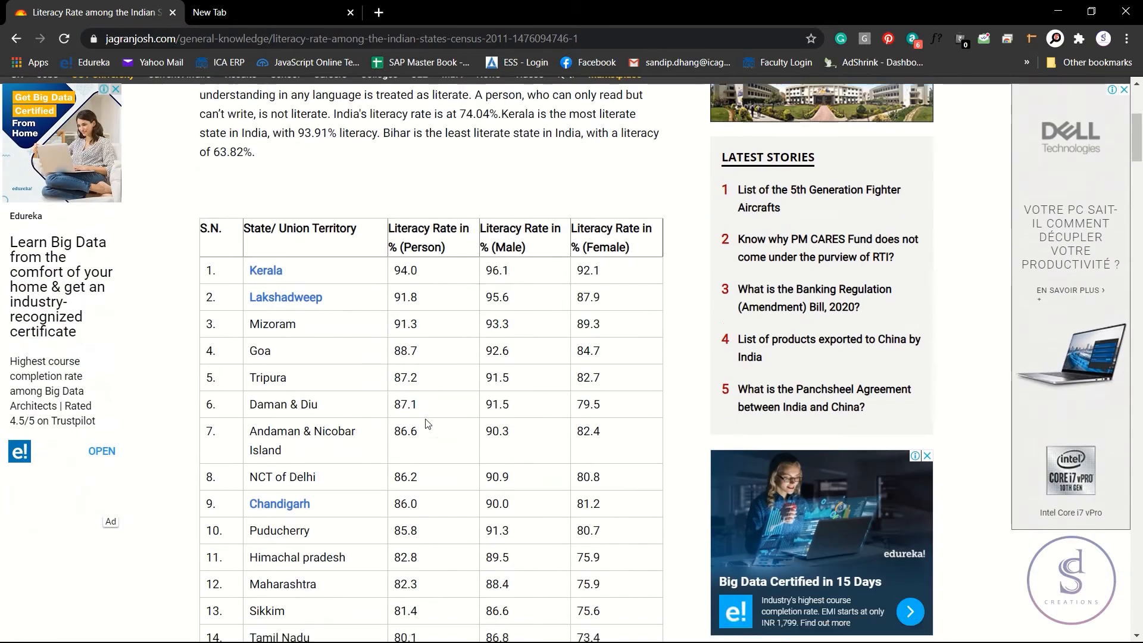
pyautogui.scroll(-5, 426, 423)
pyautogui.scroll(-3, 427, 423)
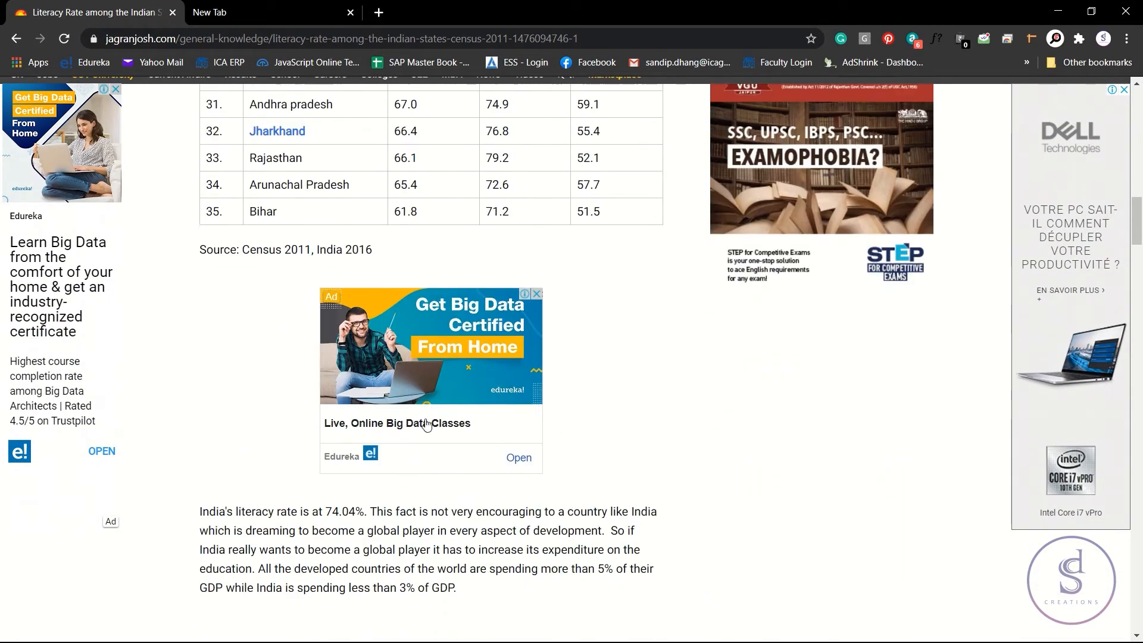
pyautogui.scroll(20, 426, 423)
pyautogui.scroll(2, 427, 423)
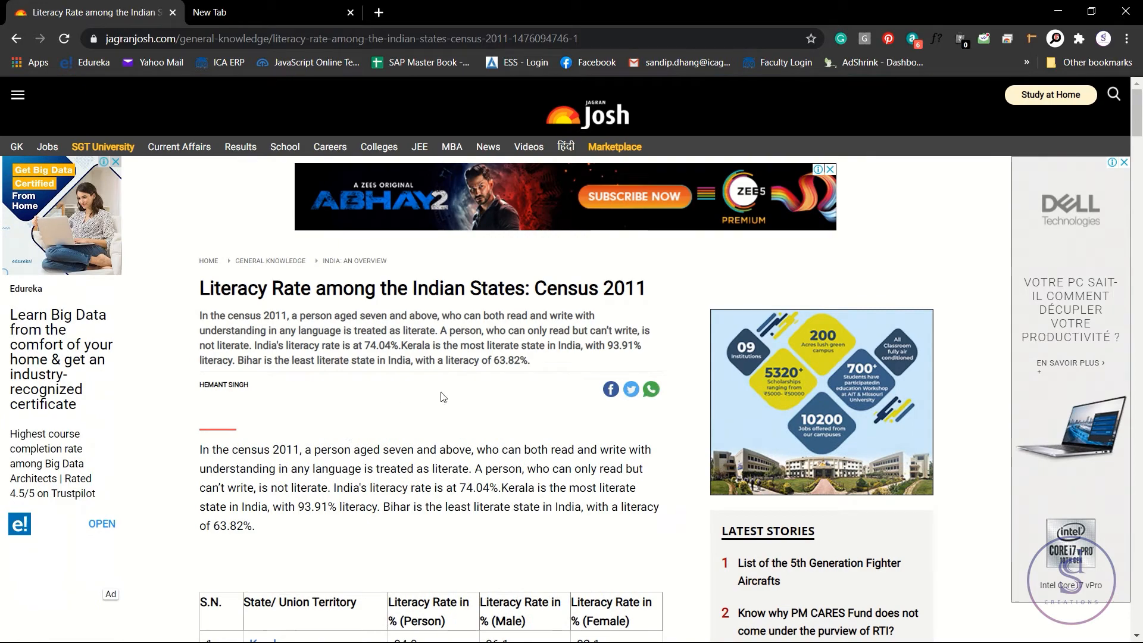
pyautogui.scroll(-5, 448, 431)
pyautogui.scroll(-9, 448, 431)
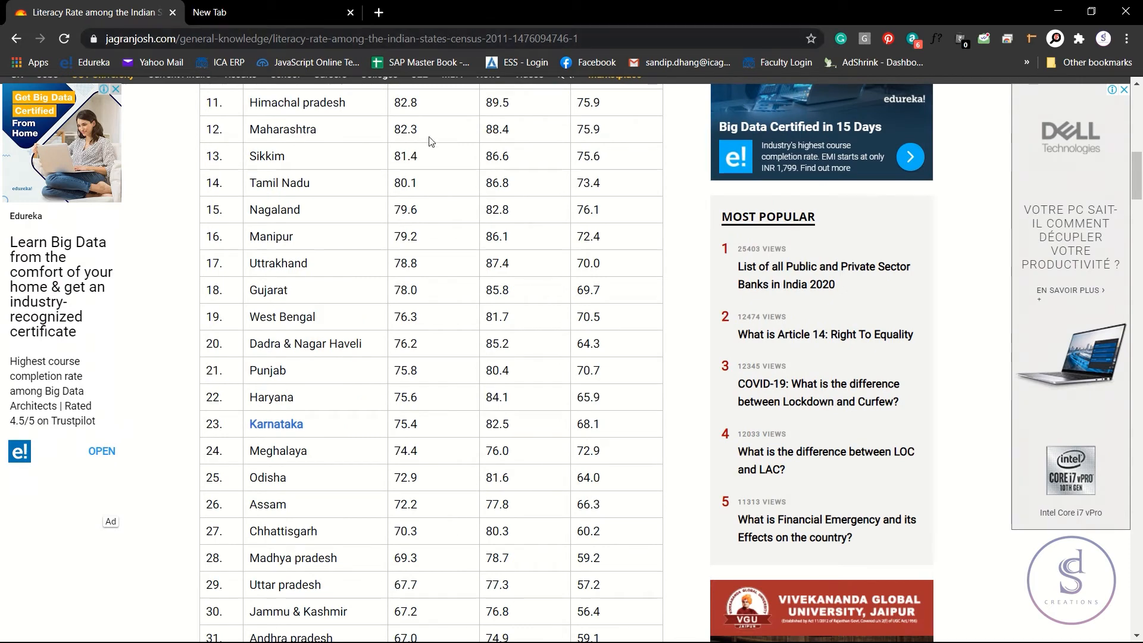
pyautogui.scroll(15, 429, 140)
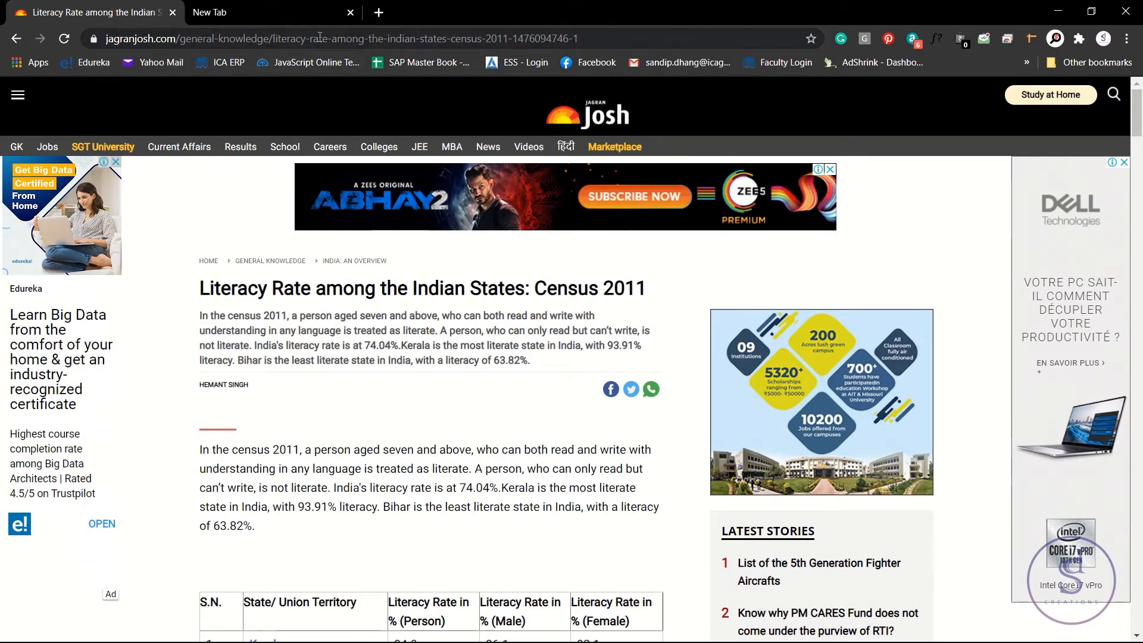
# Copy the literacy rate page's URL and connect to it in Excel as a basic web data source
pyautogui.click(596, 37)
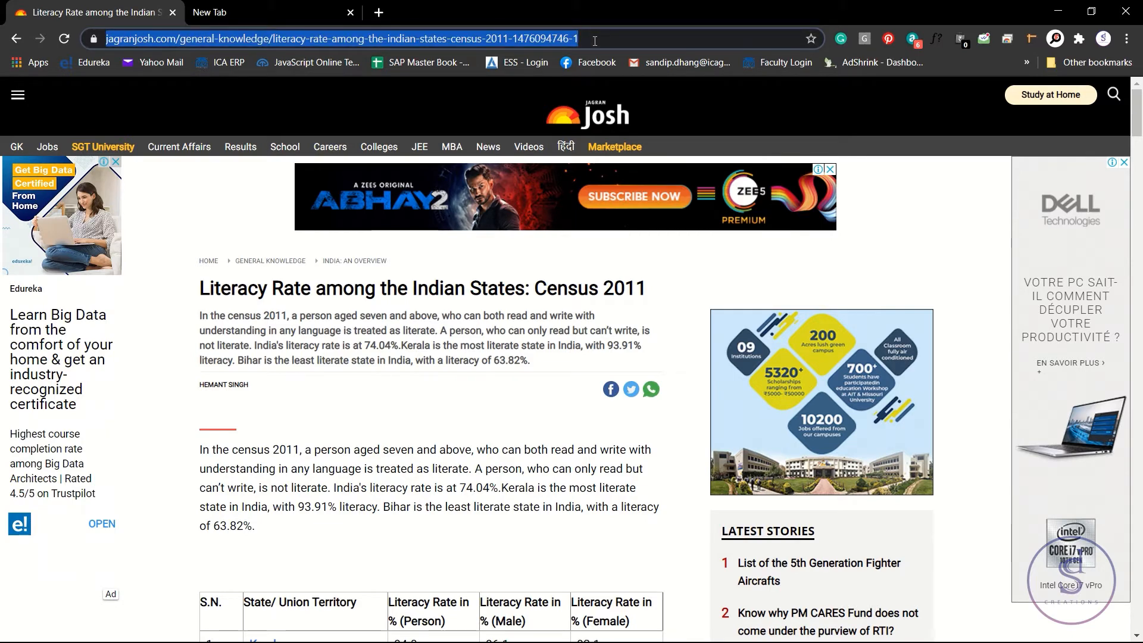
pyautogui.hotkey('alt', 'Tab')
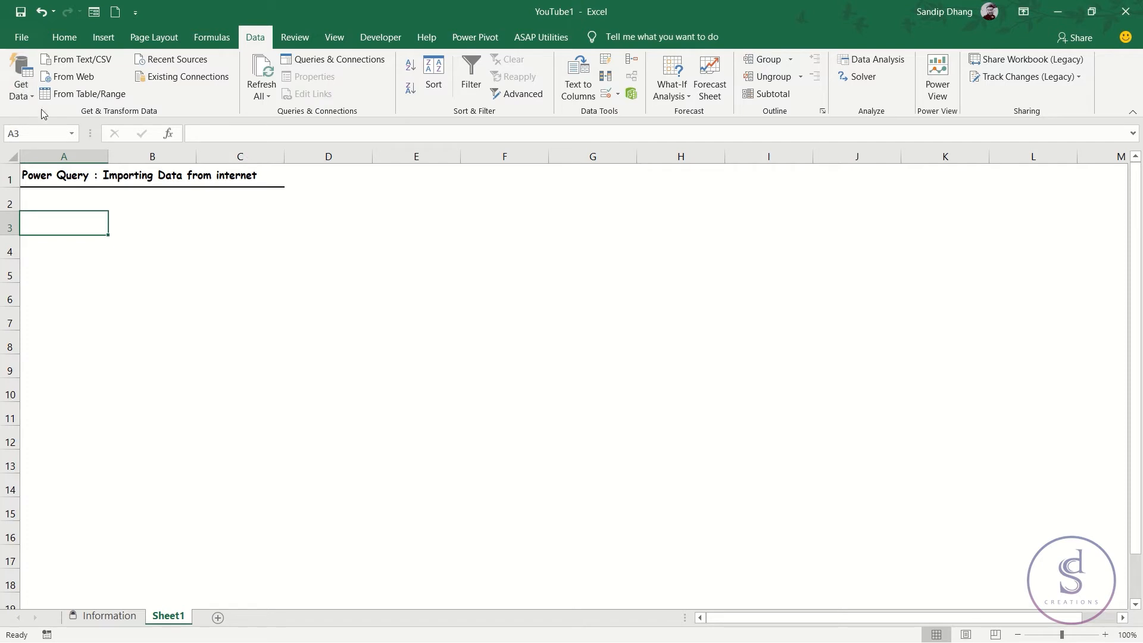
pyautogui.click(27, 94)
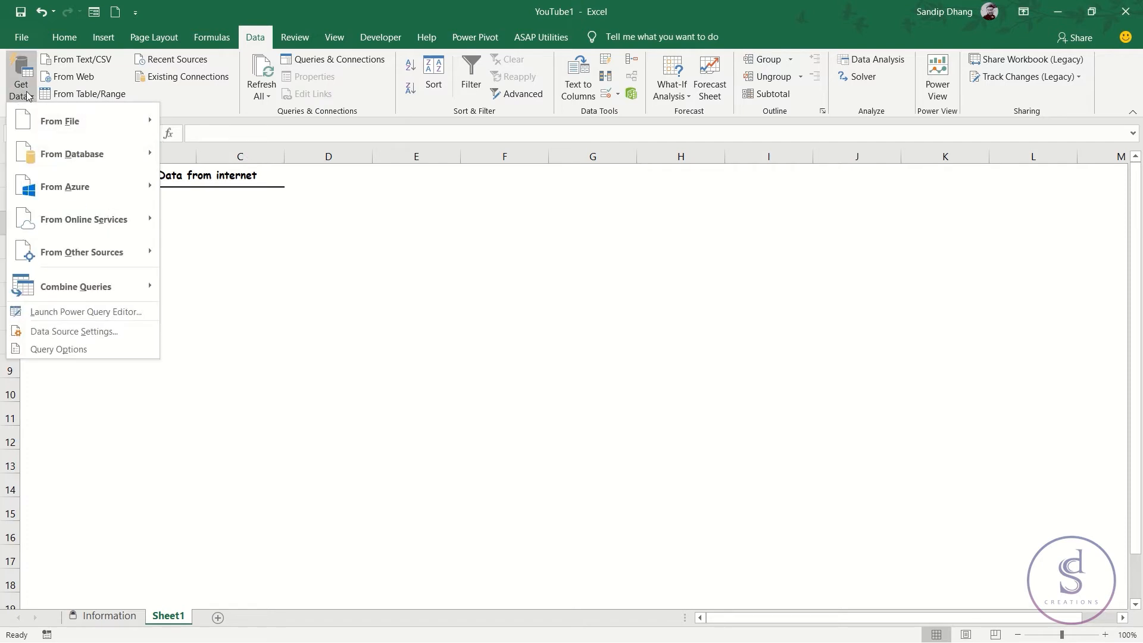
pyautogui.moveTo(84, 244)
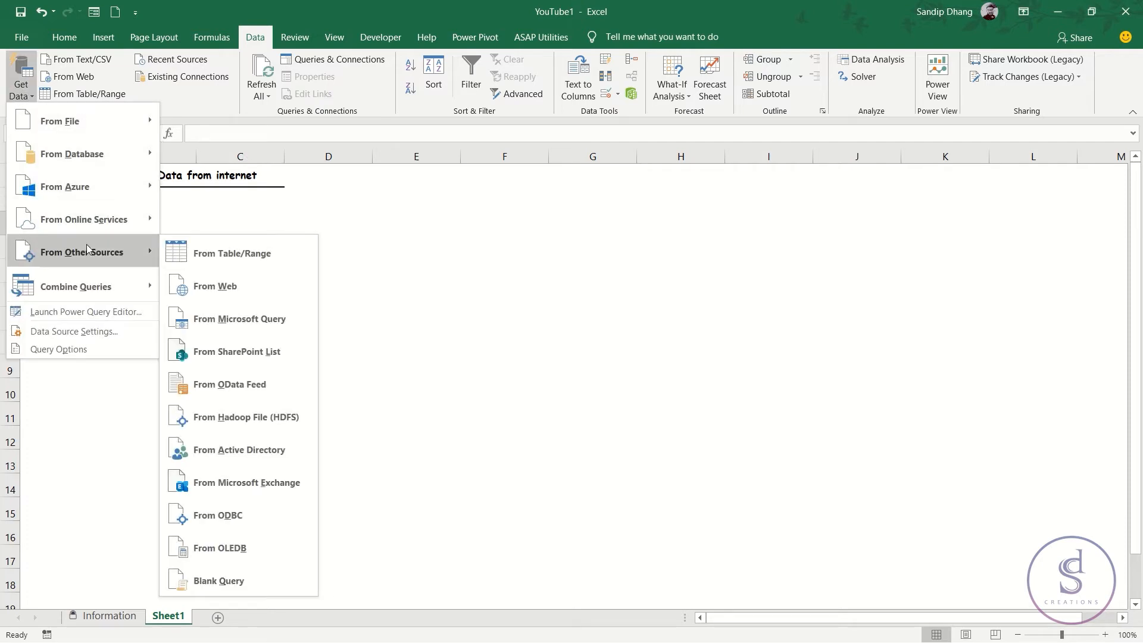
pyautogui.click(201, 287)
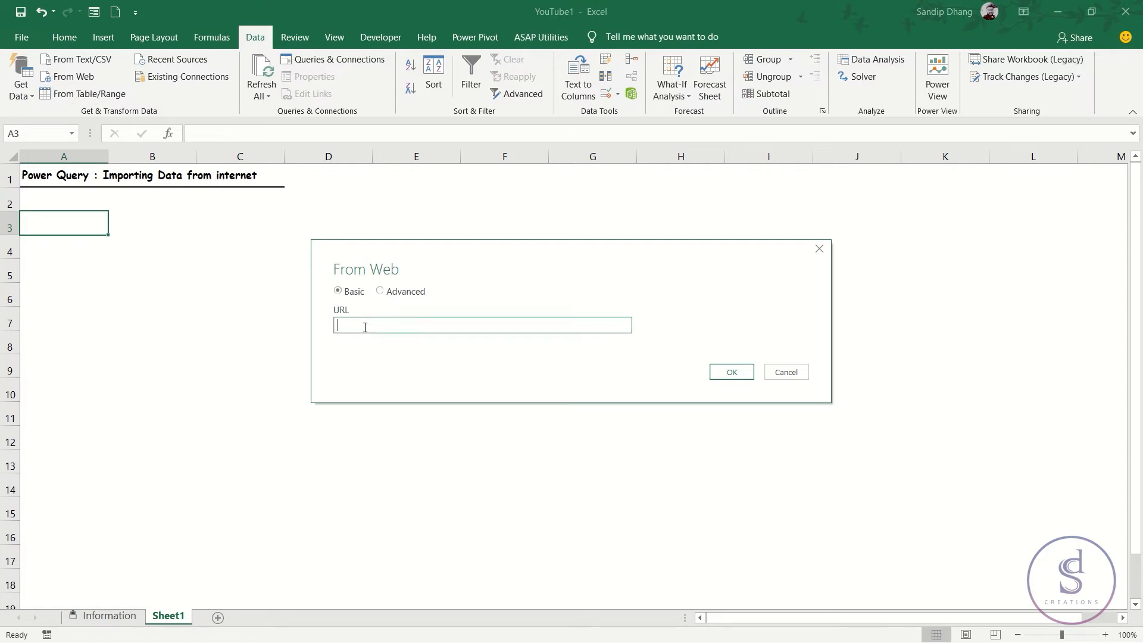
pyautogui.hotkey('ctrl', 'v')
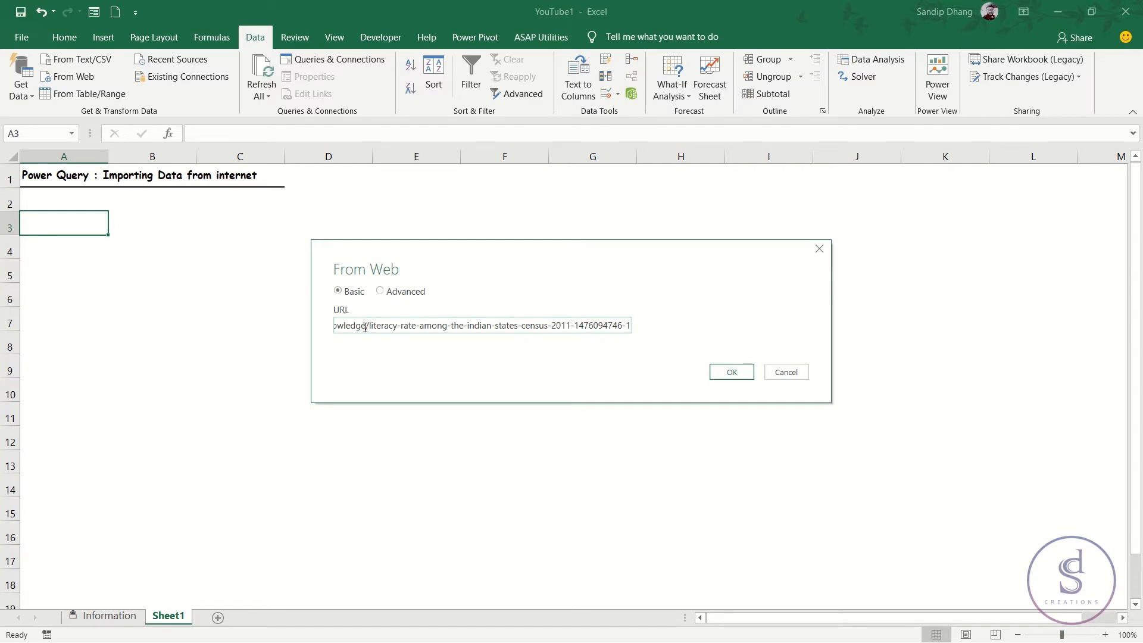
pyautogui.click(727, 372)
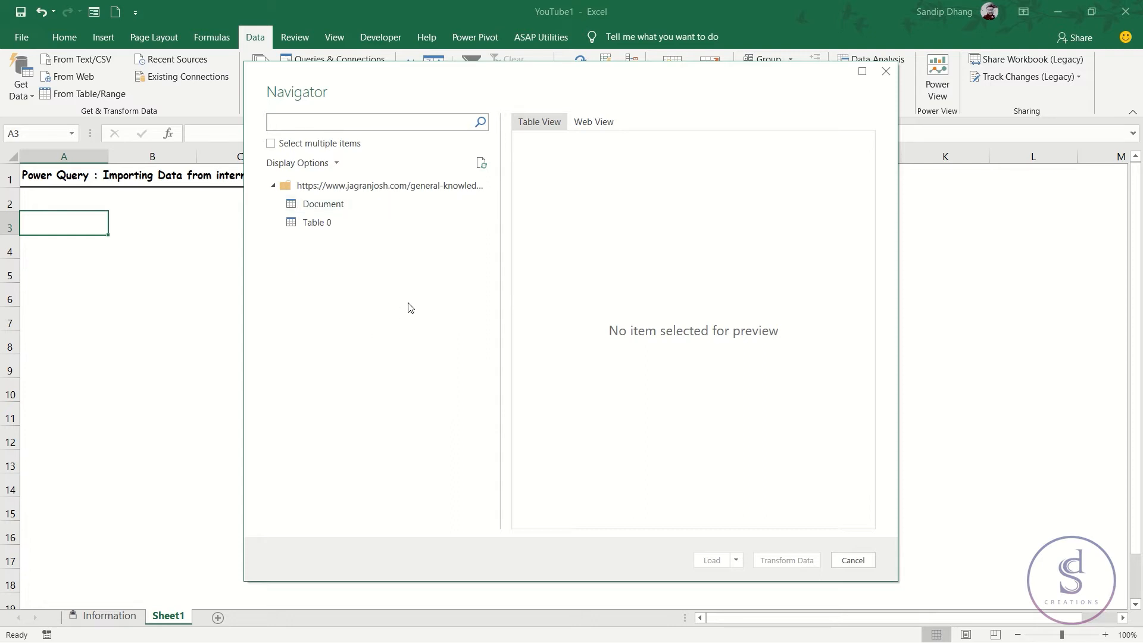
# Look through the connected page in the Navigator's web preview, then return to the table preview
pyautogui.click(594, 122)
pyautogui.scroll(-5, 605, 327)
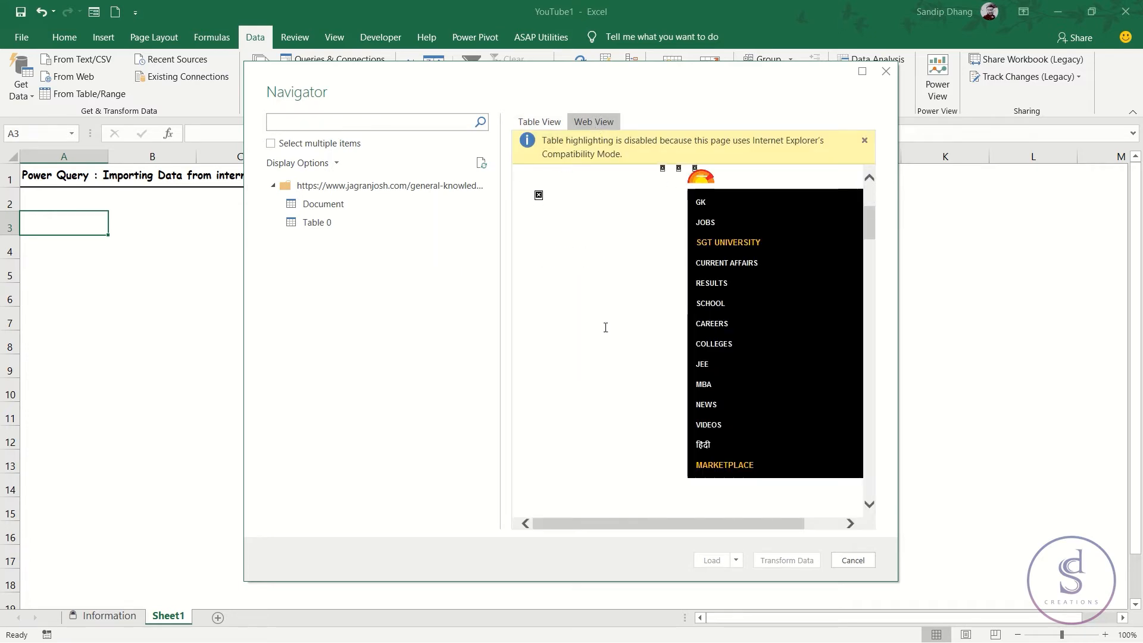
pyautogui.scroll(-10, 605, 327)
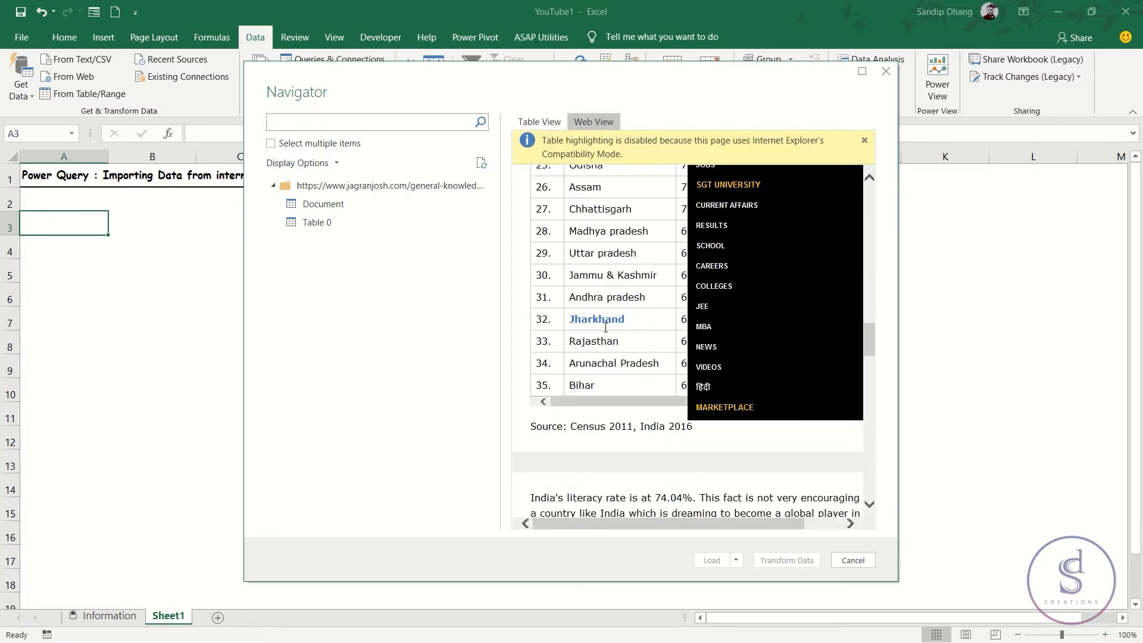
pyautogui.scroll(15, 605, 326)
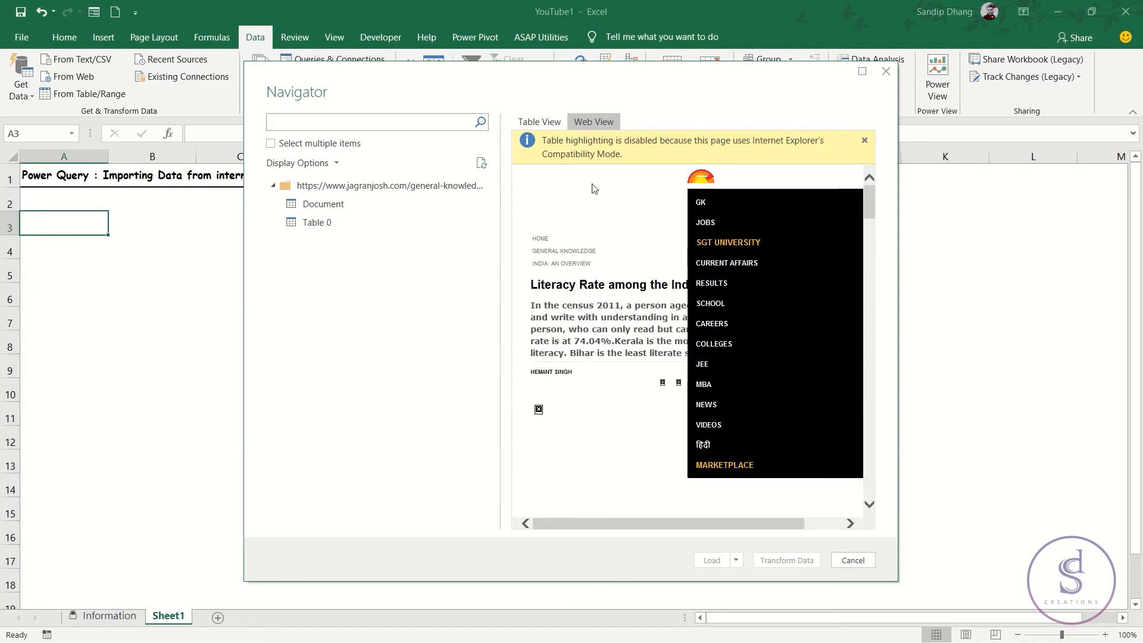
pyautogui.click(544, 122)
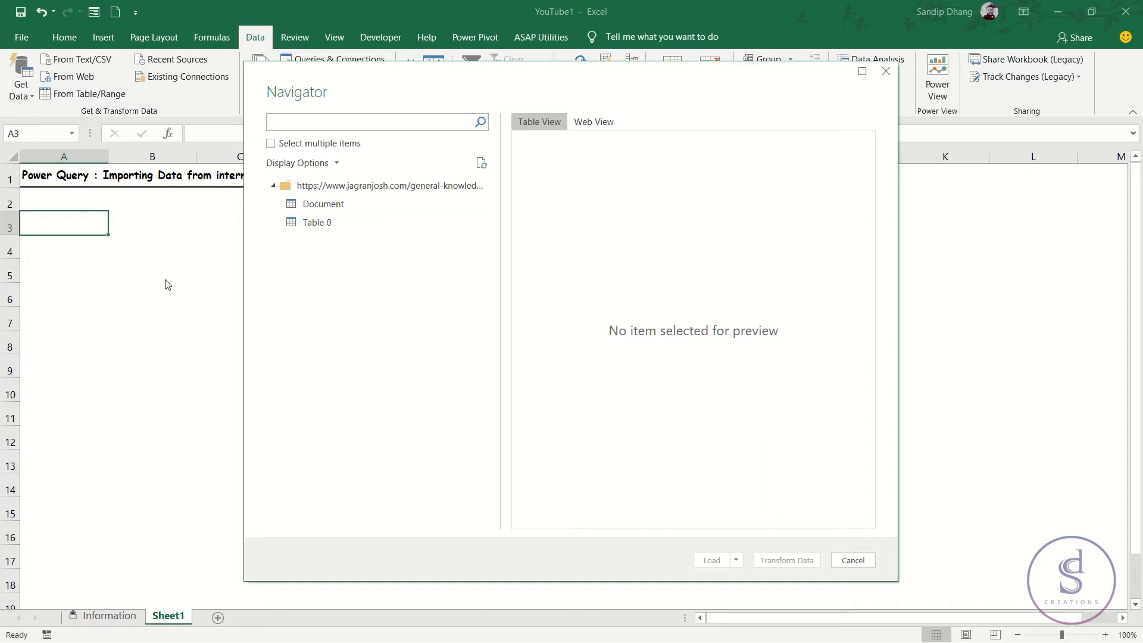
# Select Table 0 for import and compare its previewed columns with the literacy table on the web page in the browser
pyautogui.click(340, 225)
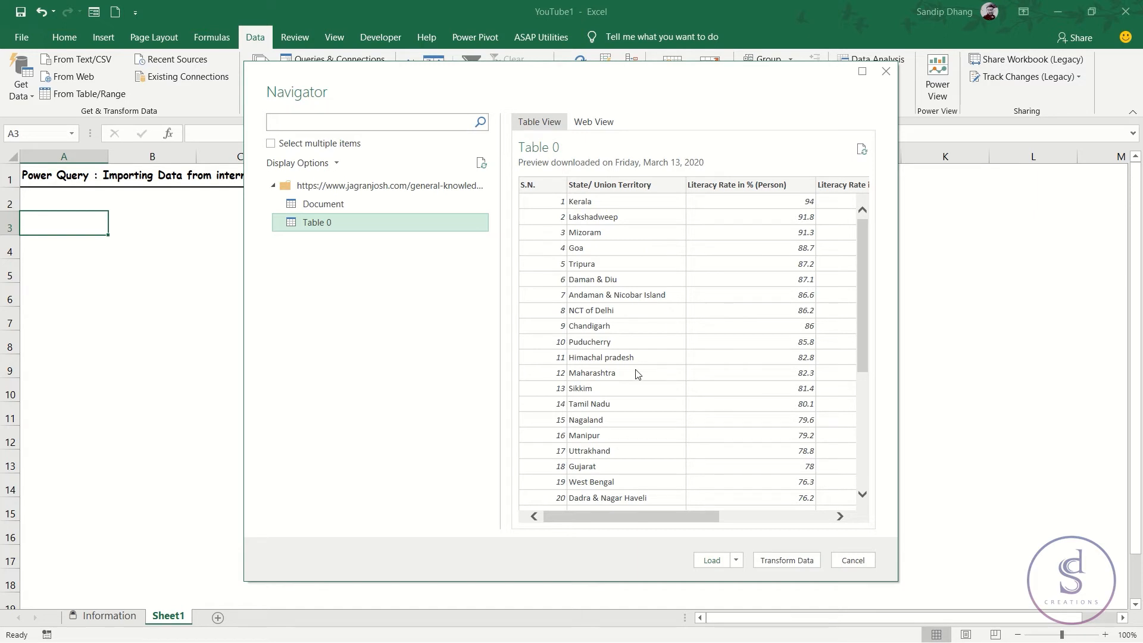
pyautogui.hotkey('alt', 'Tab')
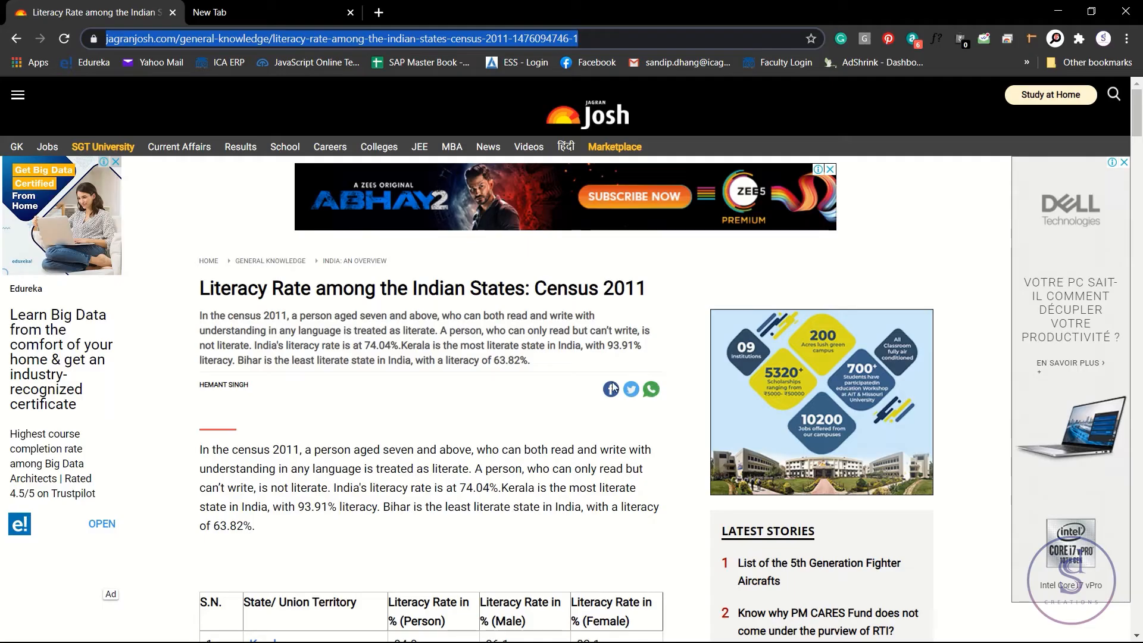
pyautogui.scroll(-7, 579, 412)
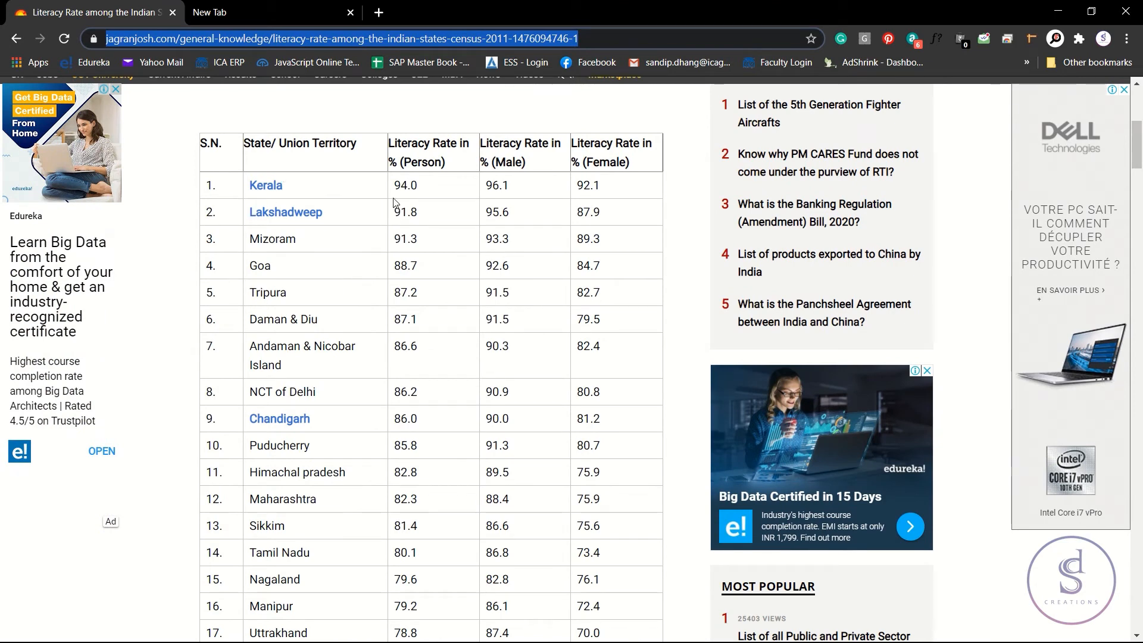
pyautogui.hotkey('alt', 'Tab')
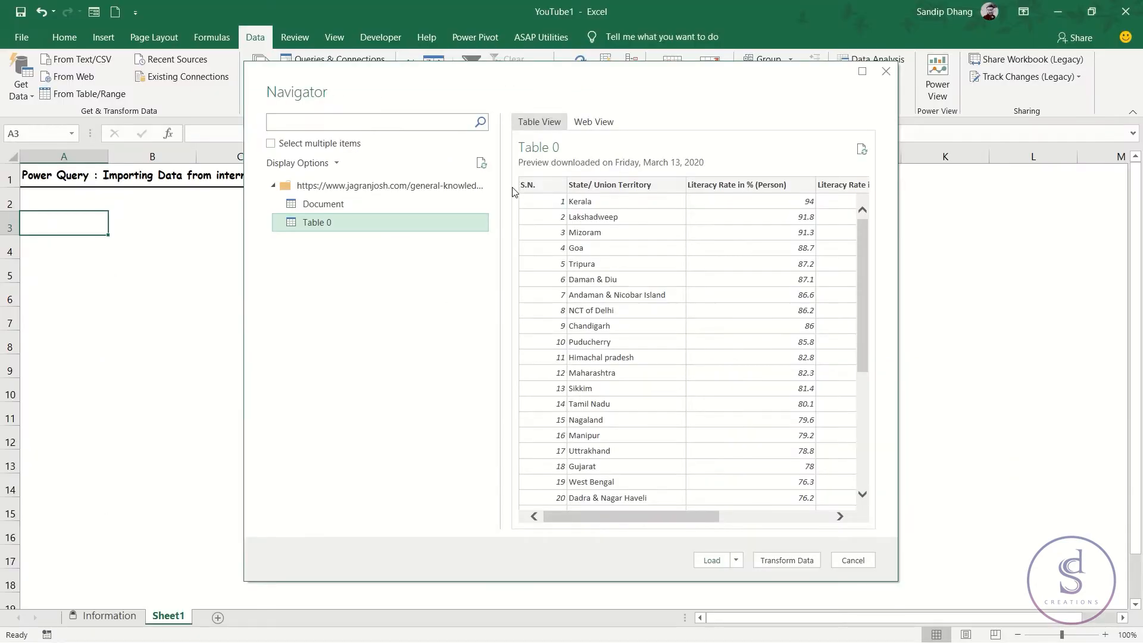
pyautogui.hscroll(5, 785, 207)
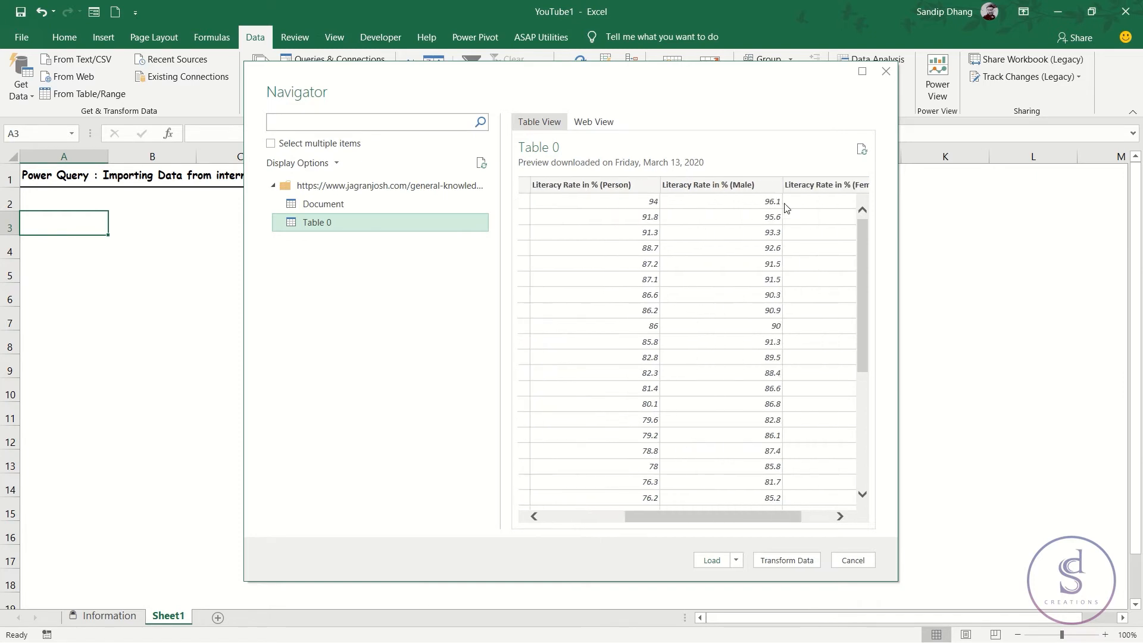
pyautogui.hscroll(-5, 789, 292)
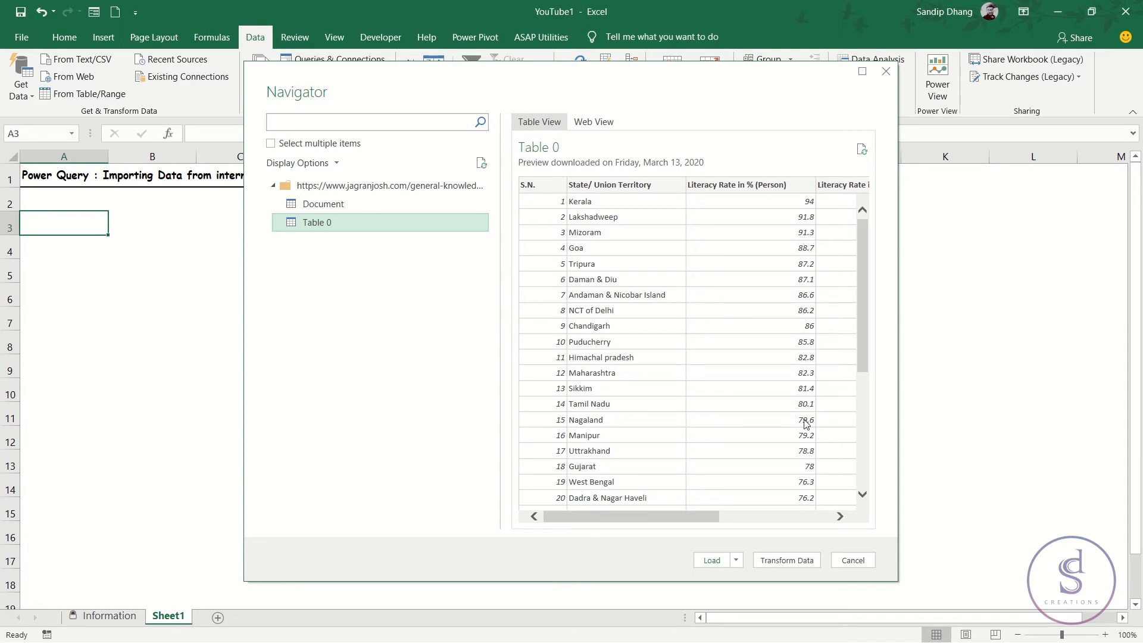
# Check the load options for Table 0 and look through its male and female literacy rate columns in the preview
pyautogui.click(737, 560)
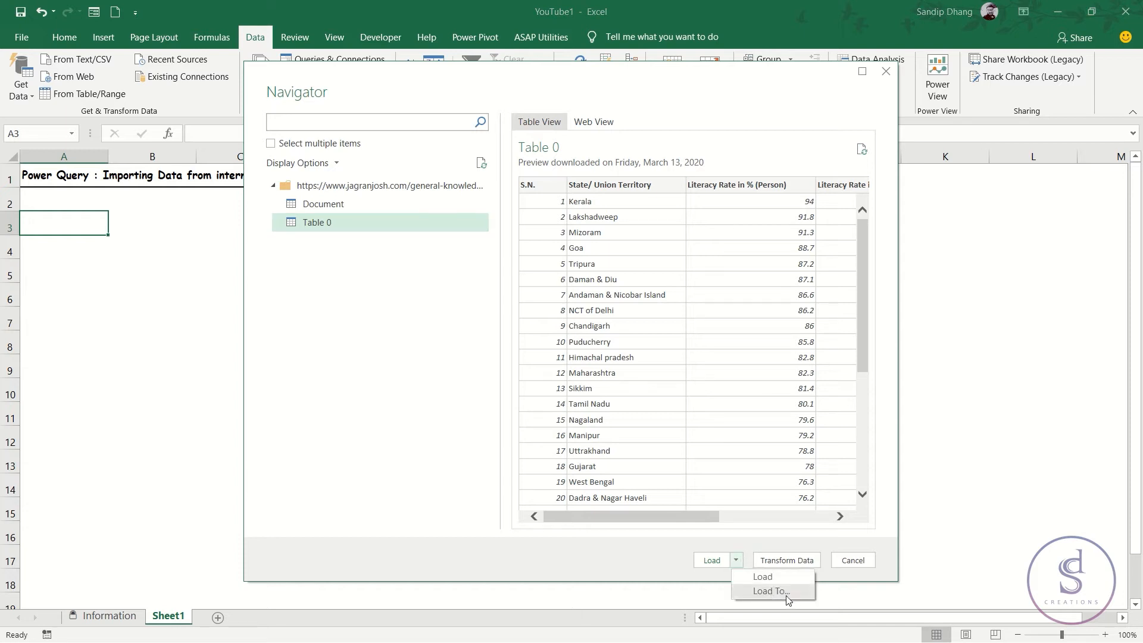
pyautogui.click(643, 555)
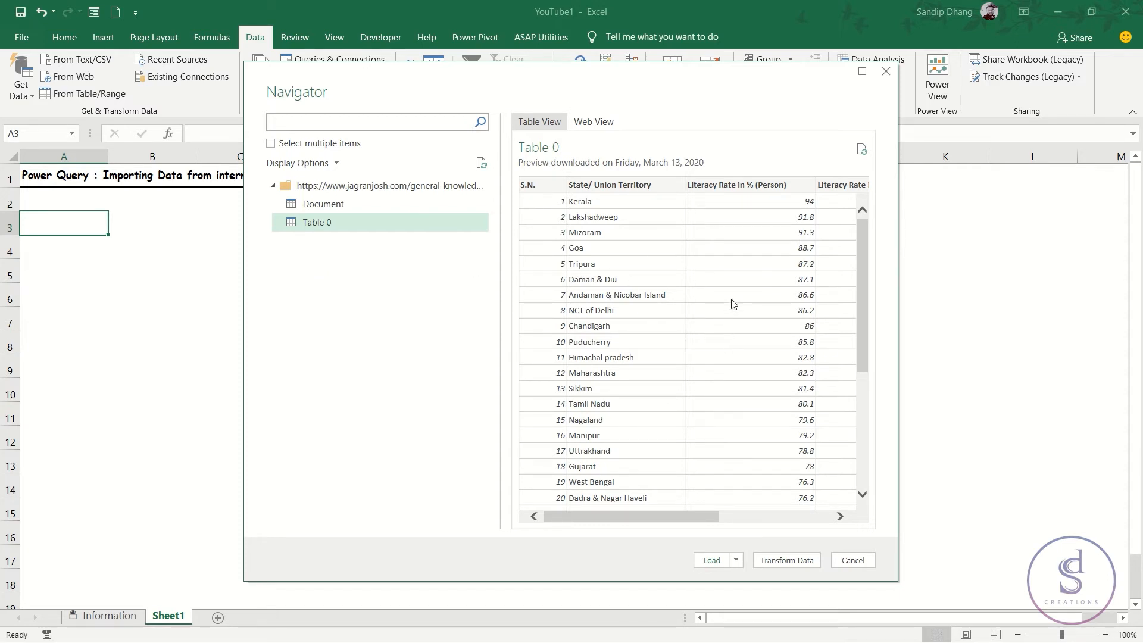
pyautogui.hscroll(5, 734, 282)
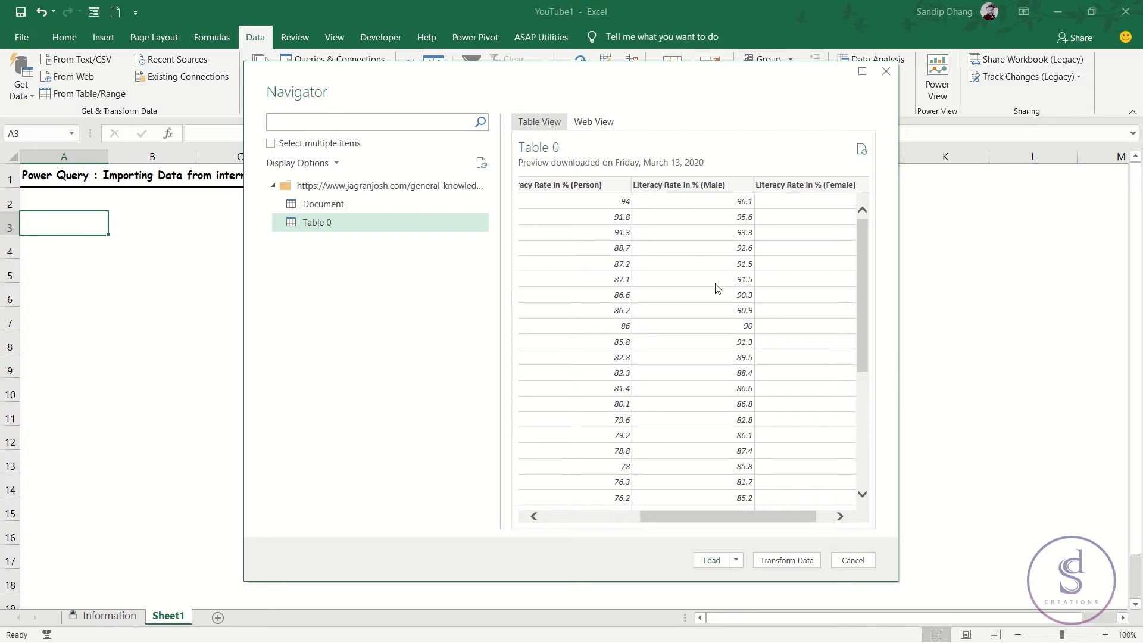
pyautogui.hscroll(1, 717, 287)
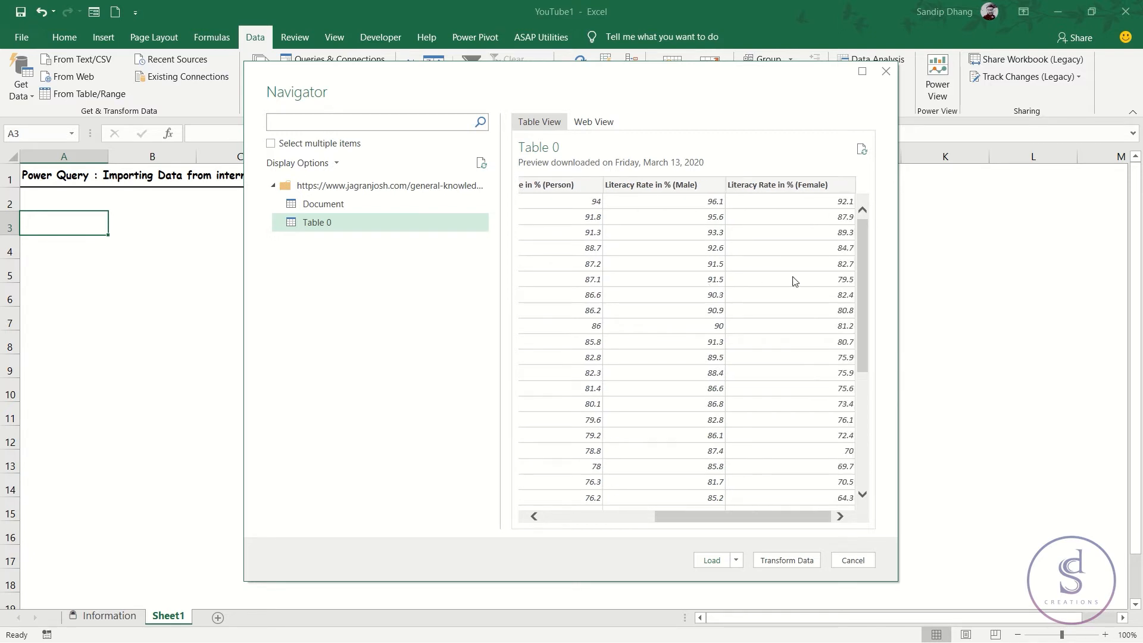
pyautogui.hscroll(-3, 599, 279)
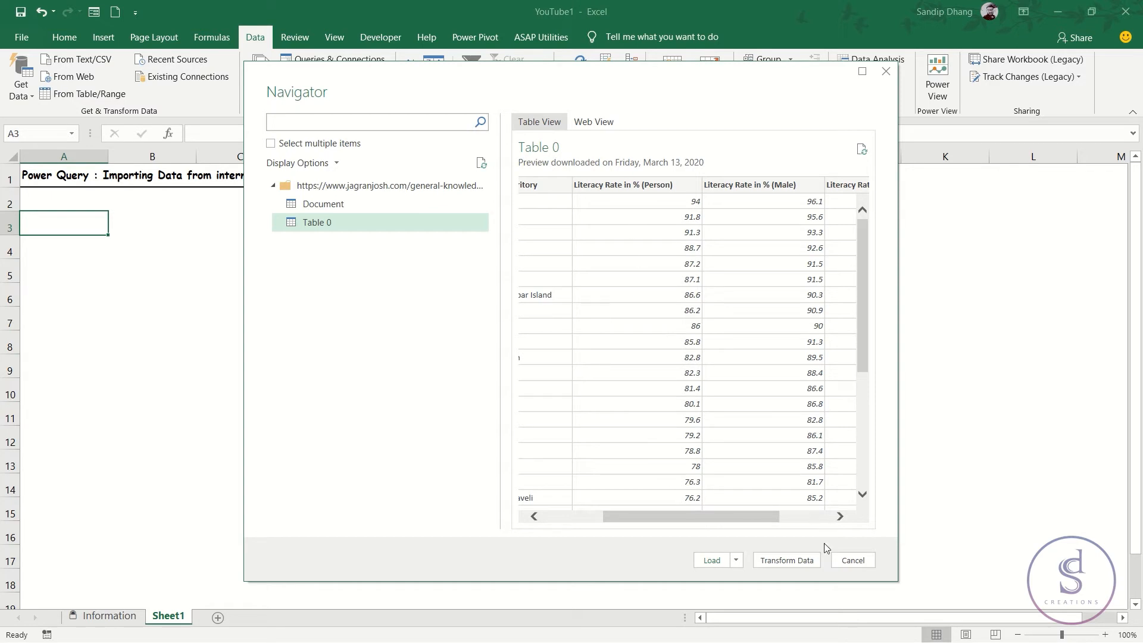
# Open Table 0 in the Power Query Editor for transformation, refresh its outdated preview and look through the rows
pyautogui.click(787, 560)
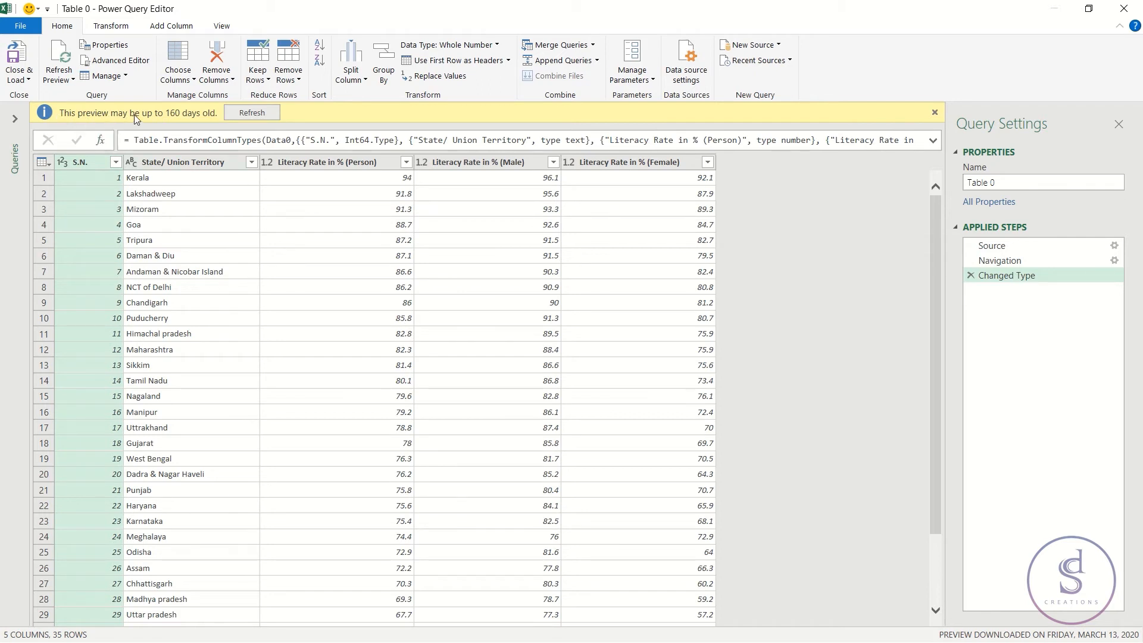
pyautogui.click(252, 113)
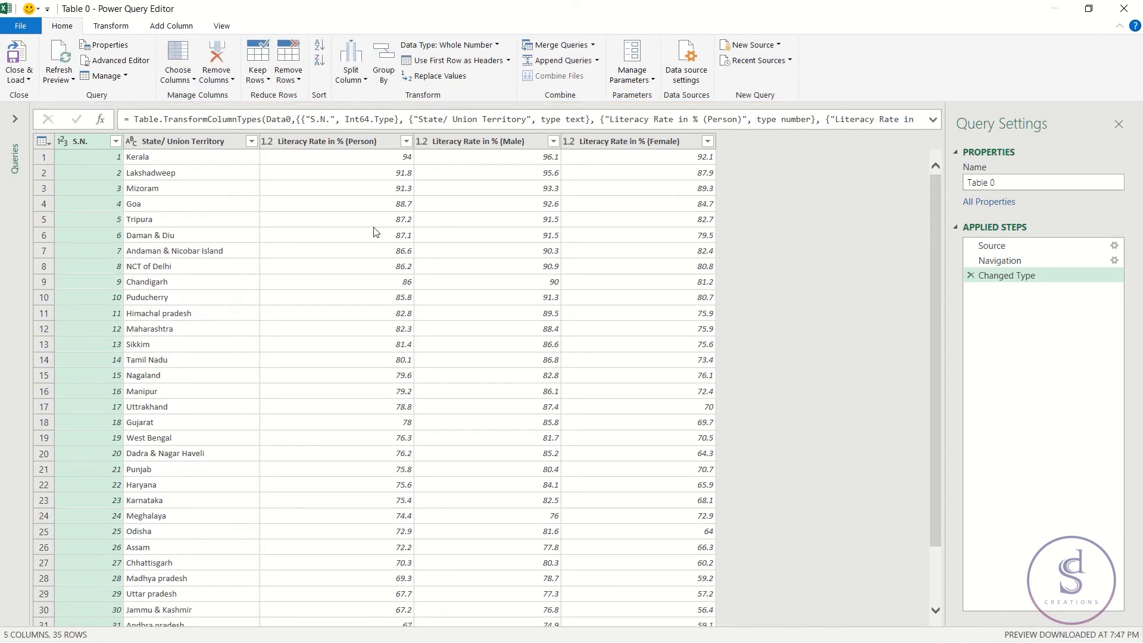
pyautogui.scroll(-2, 339, 263)
pyautogui.scroll(2, 340, 263)
# Remove the "Literacy Rate in % (Person)" column from the query
pyautogui.click(316, 141)
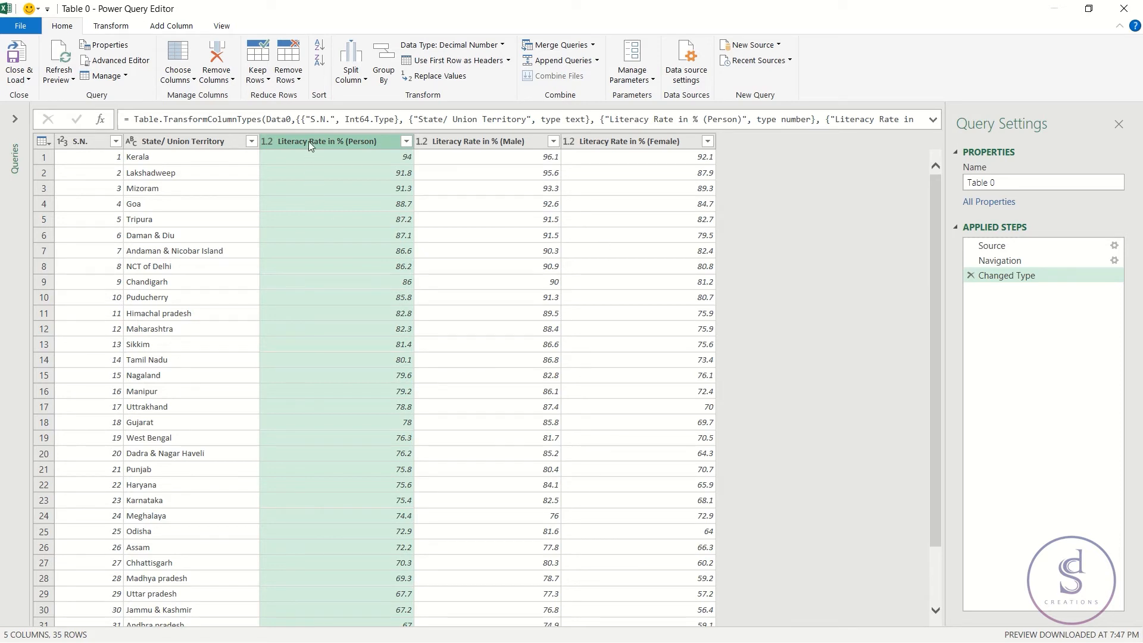
pyautogui.click(231, 77)
pyautogui.click(241, 96)
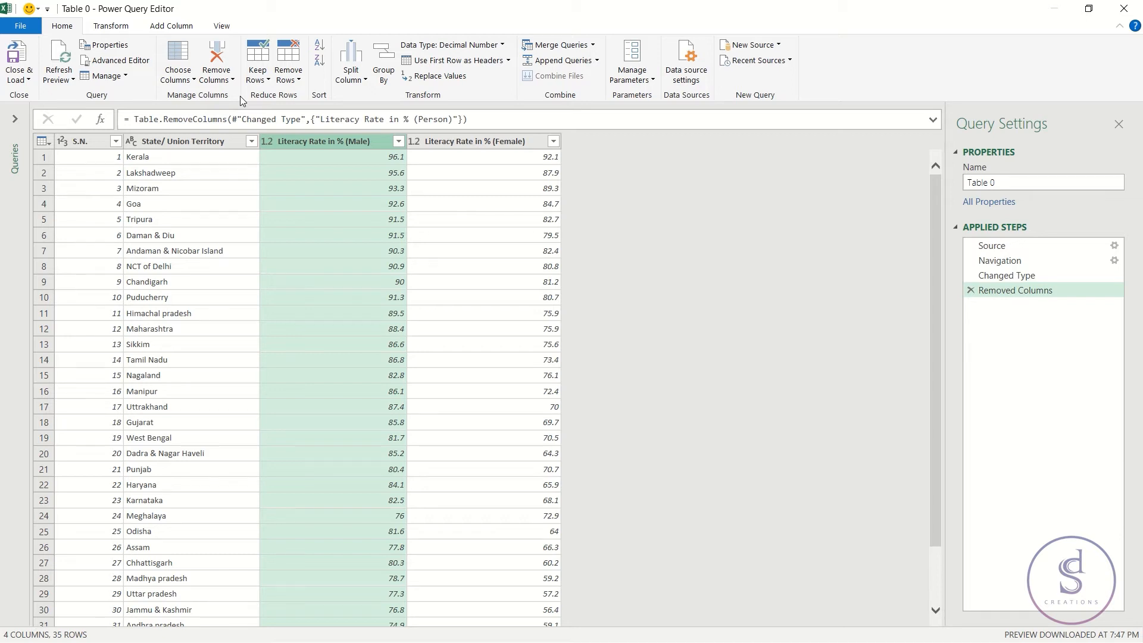
# Switch to the browser to check the Person literacy rate column in the source table, then return to the Power Query Editor
pyautogui.hotkey('alt', 'Tab')
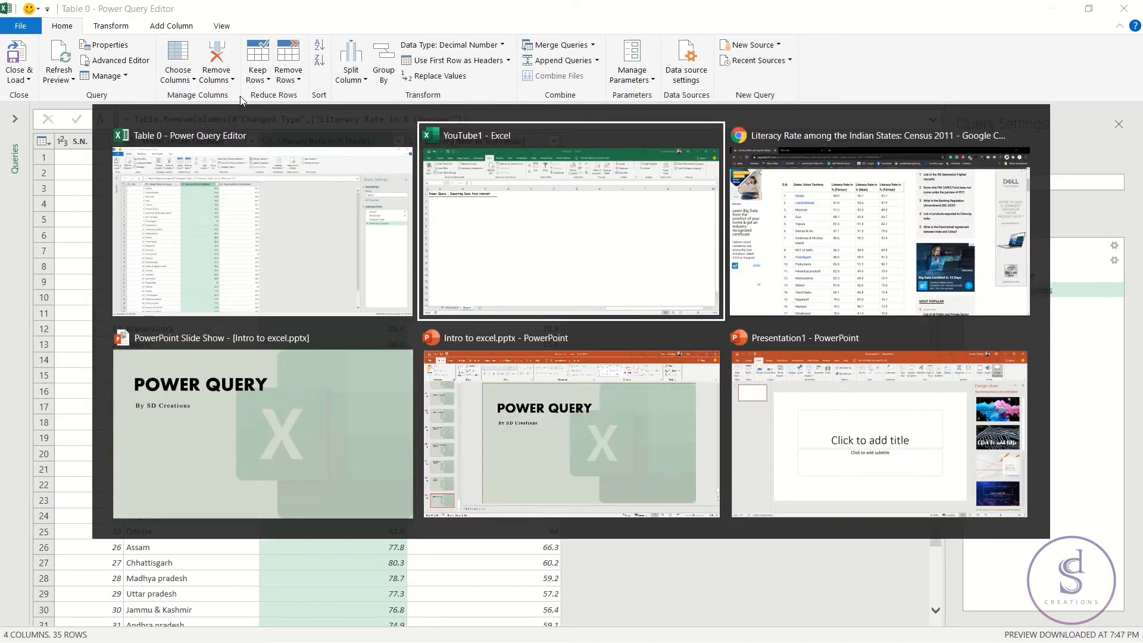
pyautogui.press('Tab')
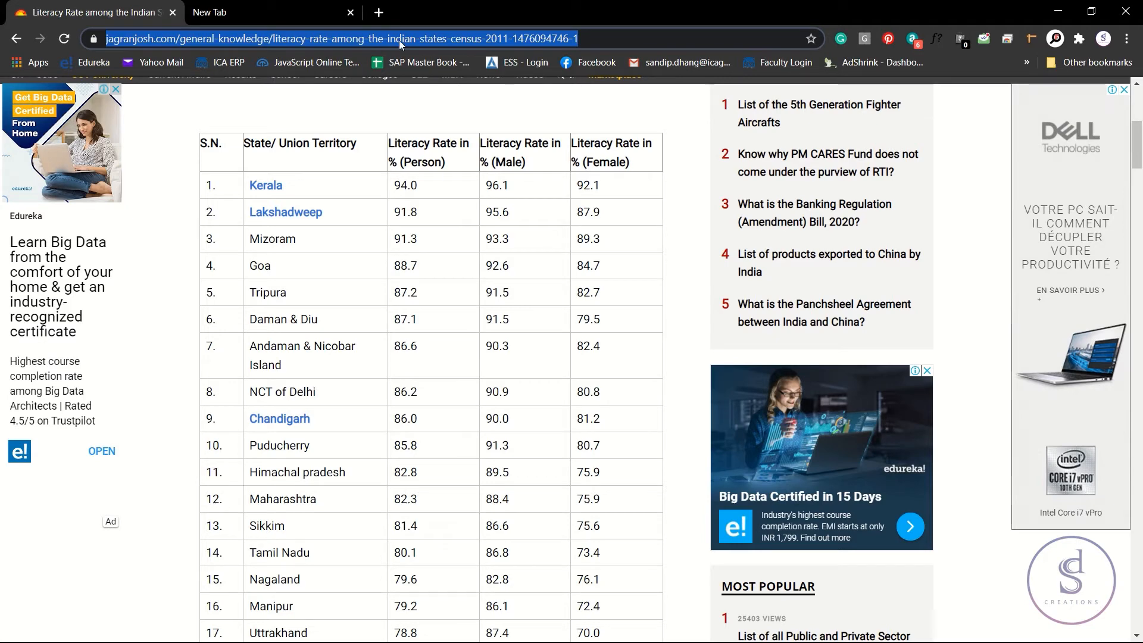
pyautogui.click(451, 125)
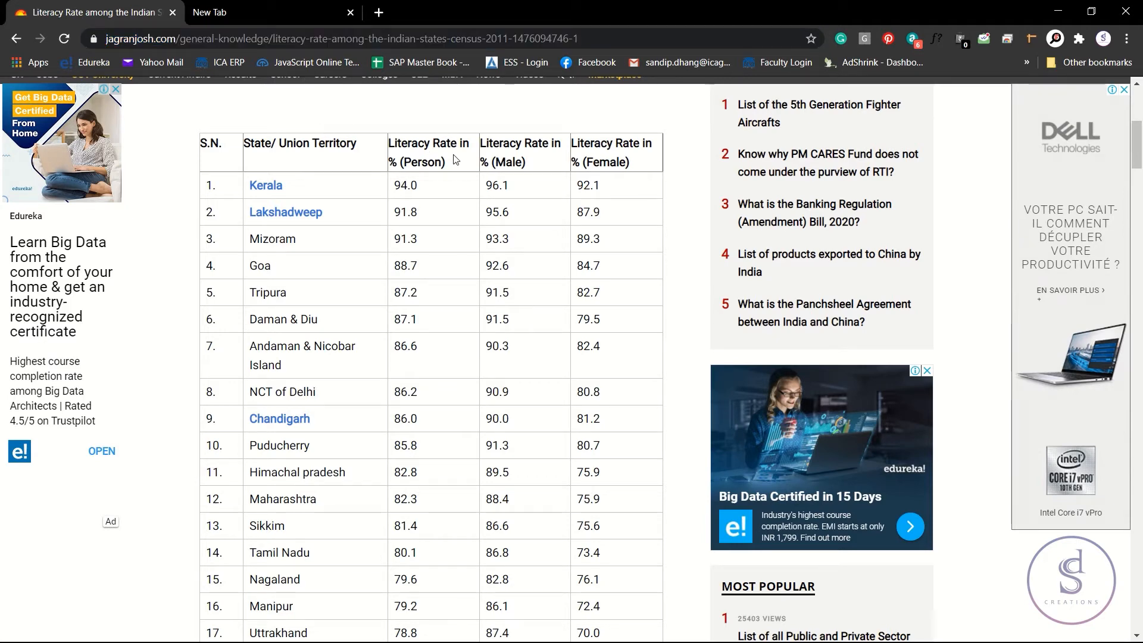
pyautogui.hotkey('alt', 'Tab')
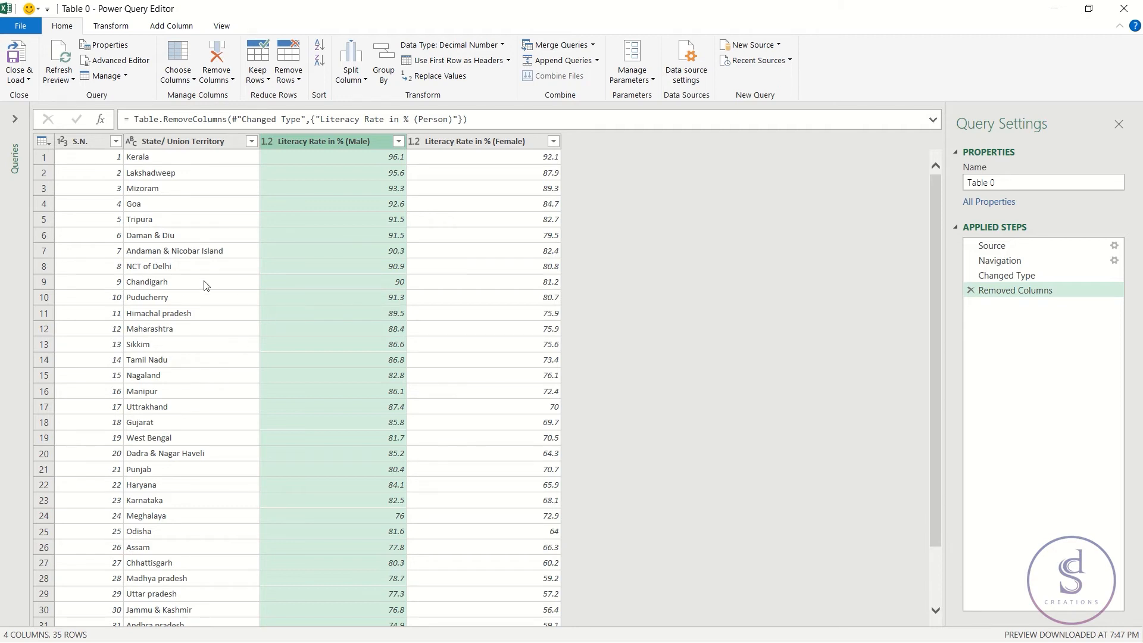
# Close the query editor and load the result as a table into the existing worksheet at cell $A$3
pyautogui.click(15, 81)
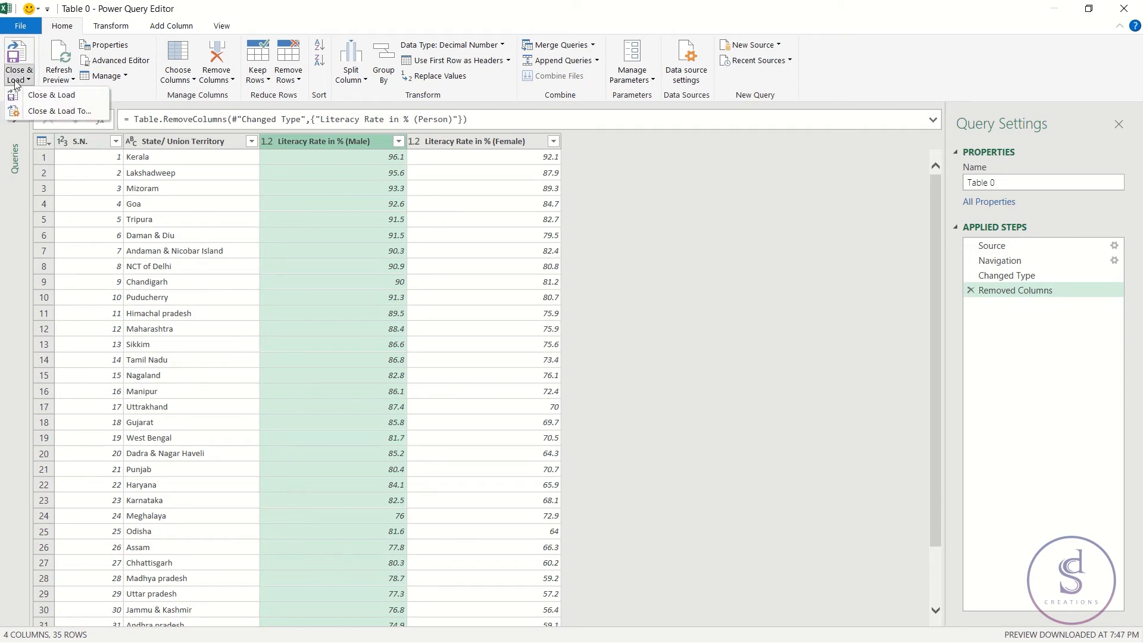
pyautogui.click(67, 111)
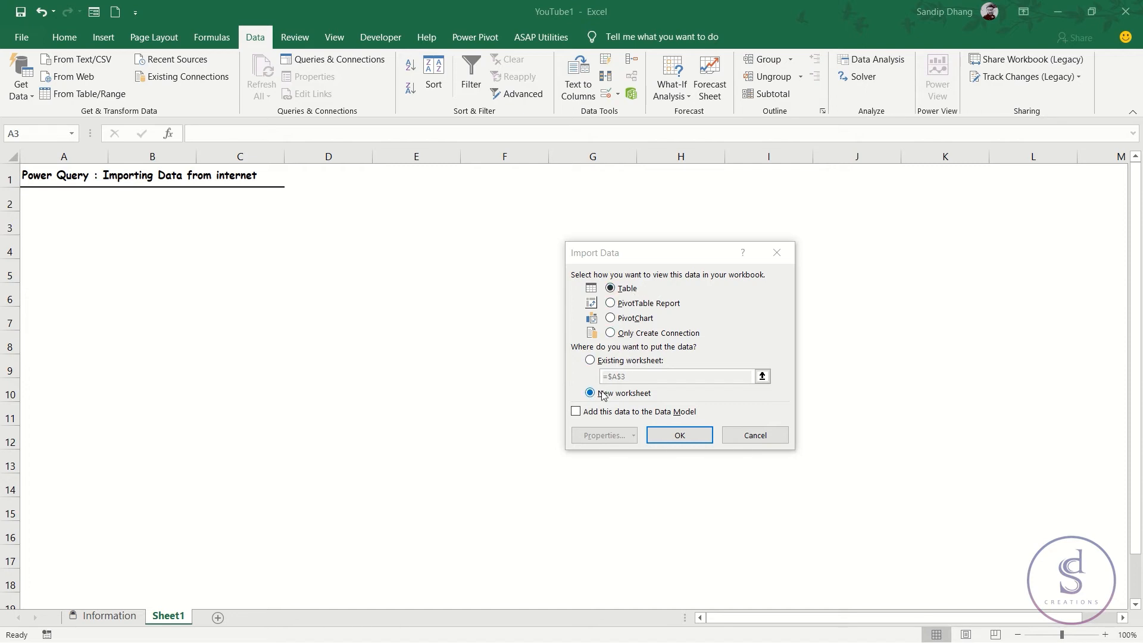
pyautogui.click(616, 360)
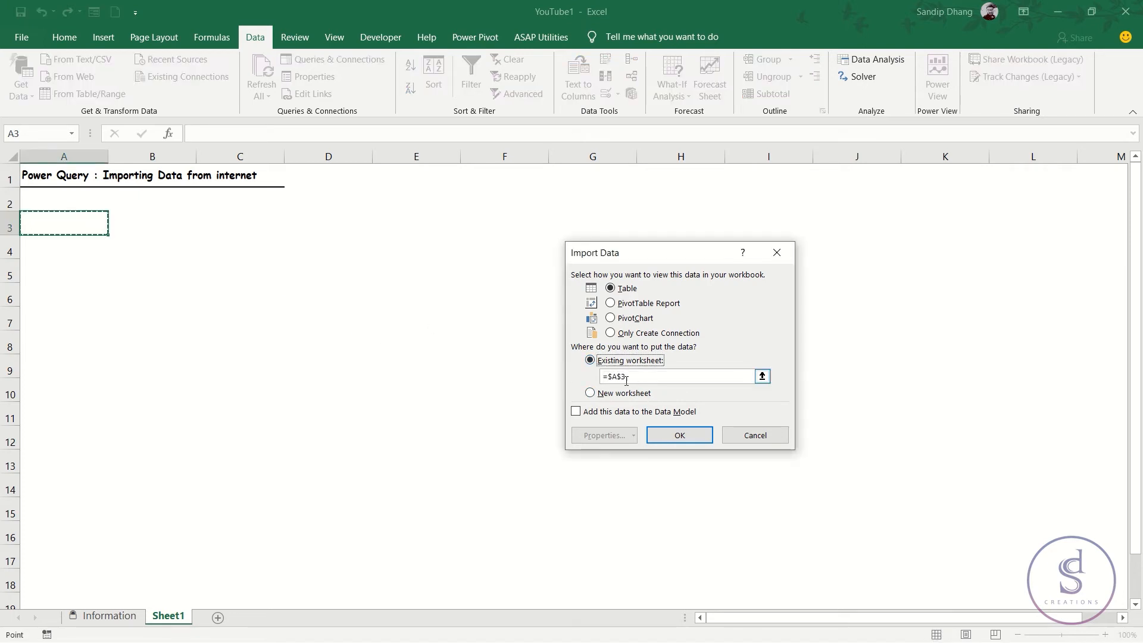
pyautogui.click(672, 434)
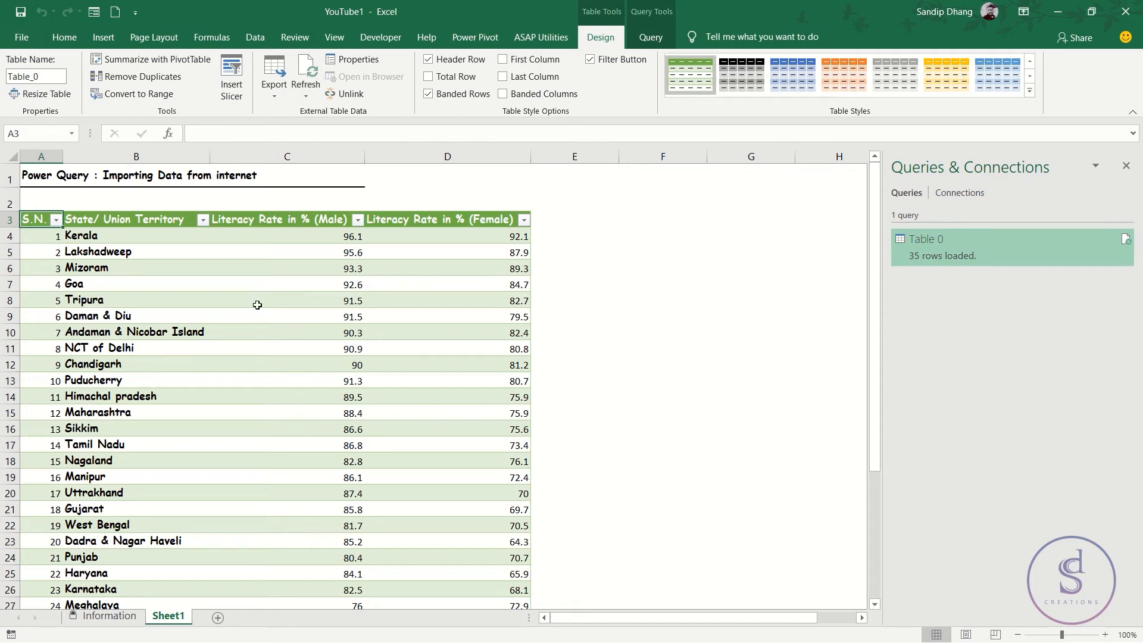
# Turn on timed refresh in the loaded table's query properties and lower the refresh interval in minutes
pyautogui.click(247, 287)
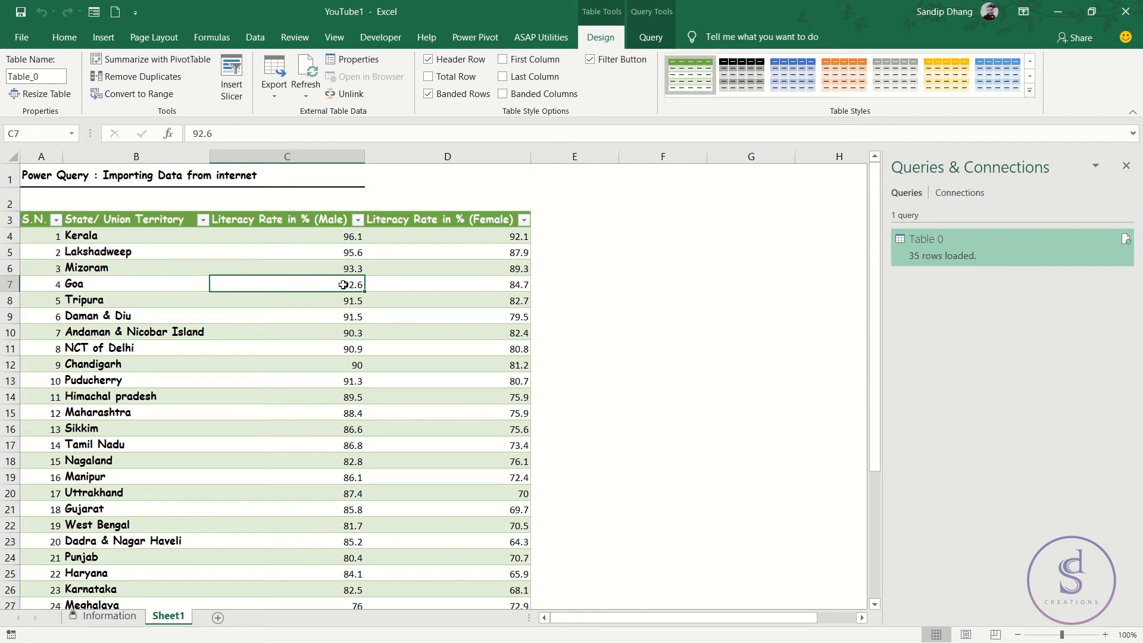
pyautogui.click(304, 88)
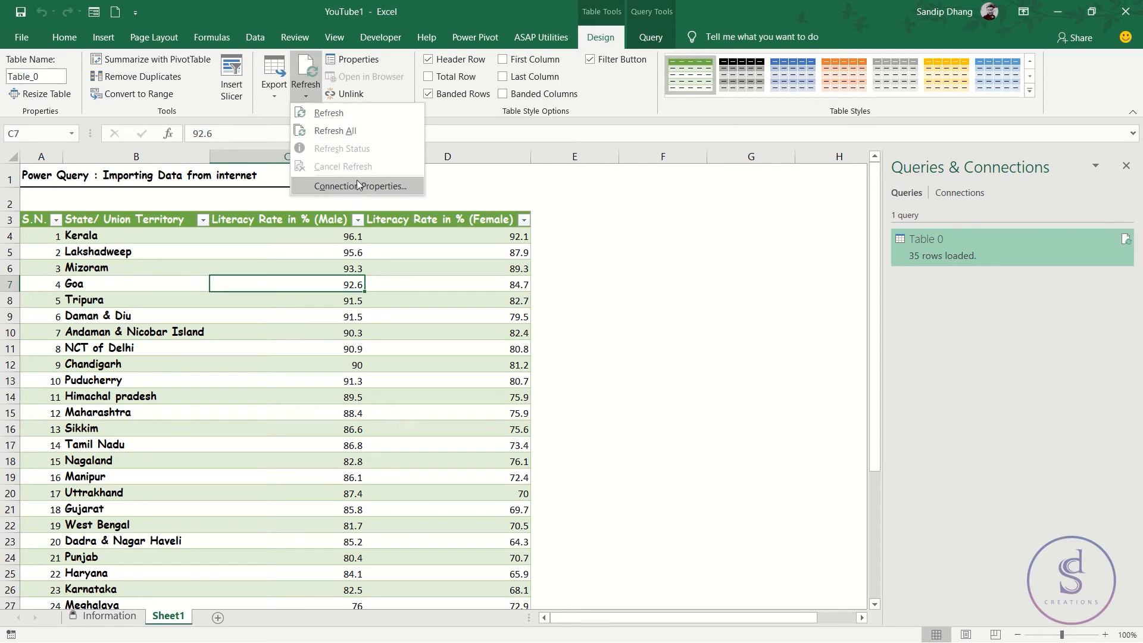
pyautogui.click(381, 188)
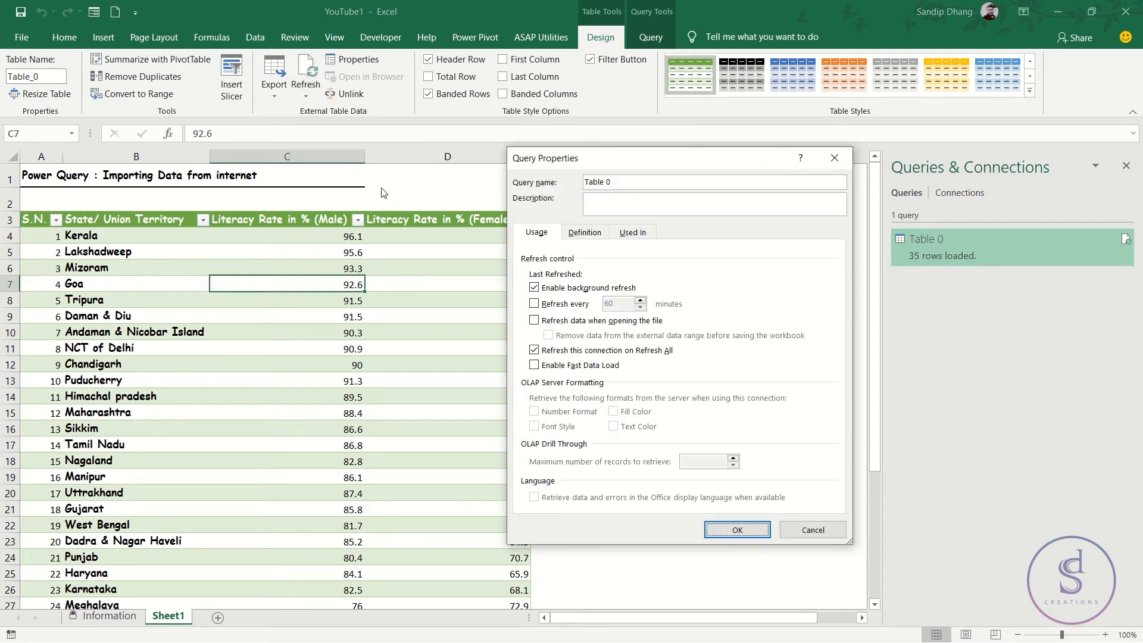
pyautogui.click(553, 306)
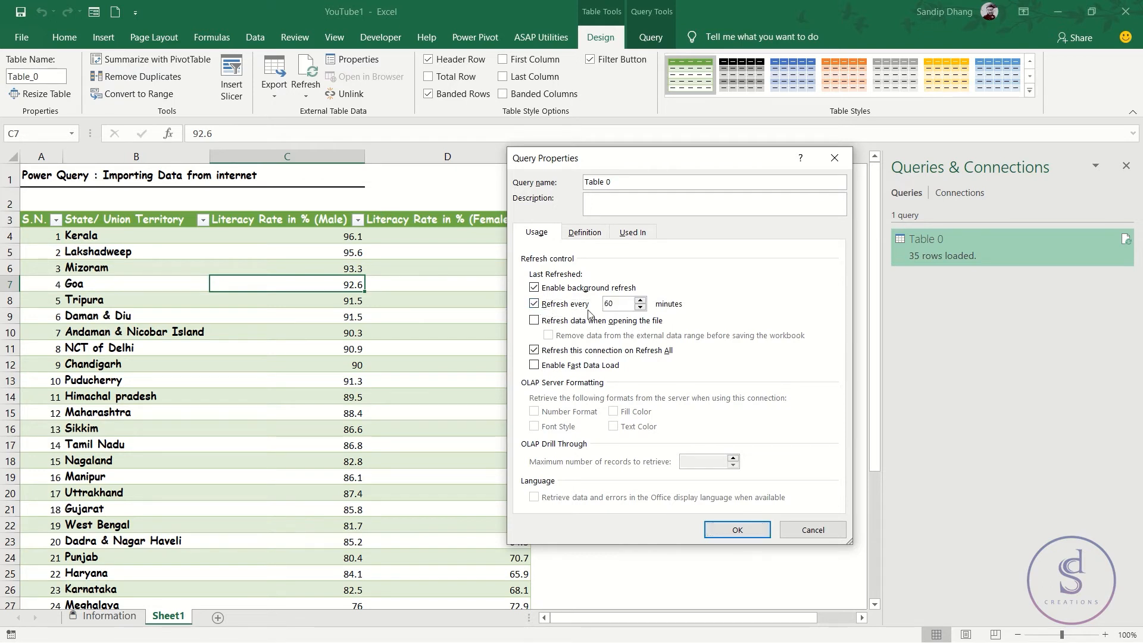
pyautogui.doubleClick(623, 302)
pyautogui.press('Down')
pyautogui.press('Down')
pyautogui.press('Down')
pyautogui.press('Down')
pyautogui.press('Down')
pyautogui.press('Down')
pyautogui.press('Down')
pyautogui.press('Down')
pyautogui.press('Down')
pyautogui.press('Down')
pyautogui.press('Down')
pyautogui.press('Down')
pyautogui.press('Down')
pyautogui.press('Down')
pyautogui.press('Down')
pyautogui.press('Down')
pyautogui.press('Down')
pyautogui.press('Down')
pyautogui.press('Down')
pyautogui.press('Down')
pyautogui.press('Down')
pyautogui.click(738, 532)
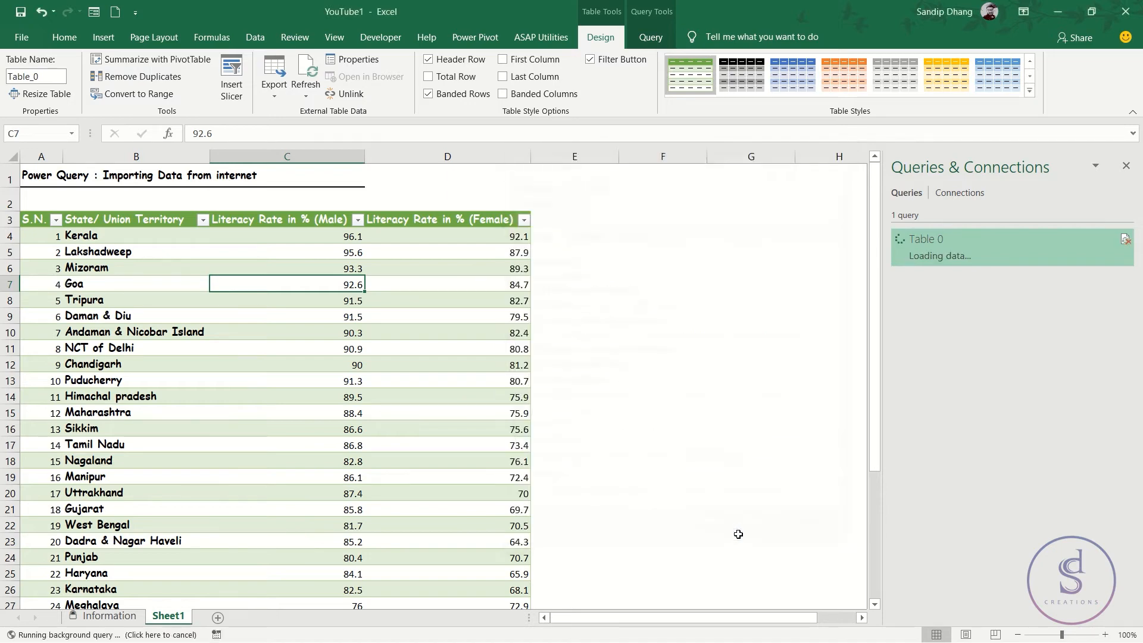
# Check the workbook's connections list, then view the details of the Table 0 query
pyautogui.click(407, 294)
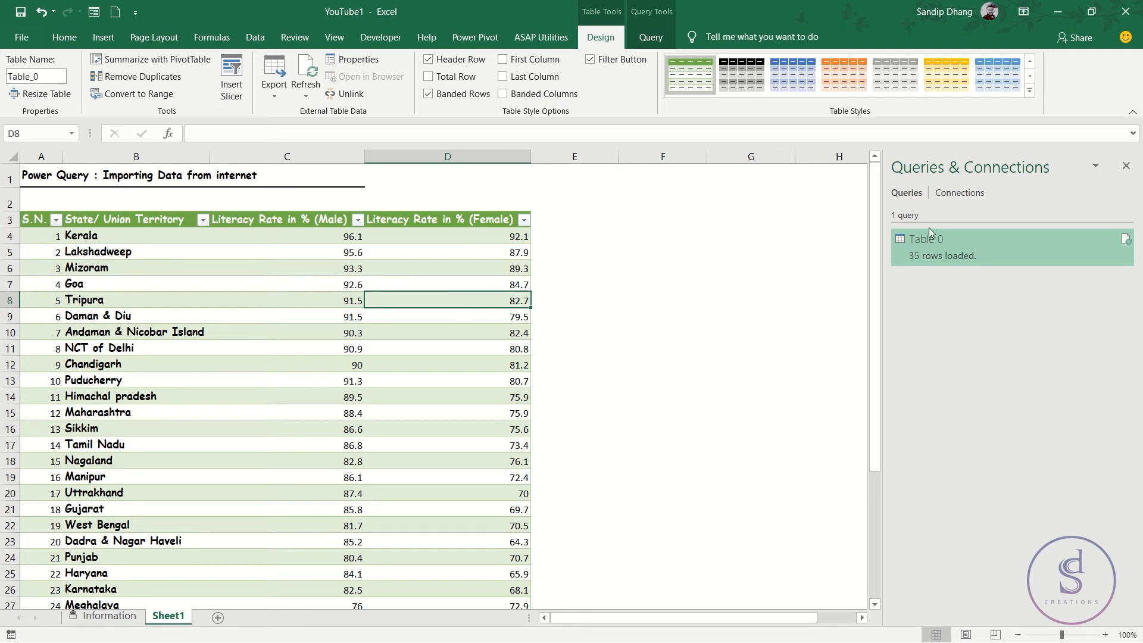
pyautogui.click(968, 193)
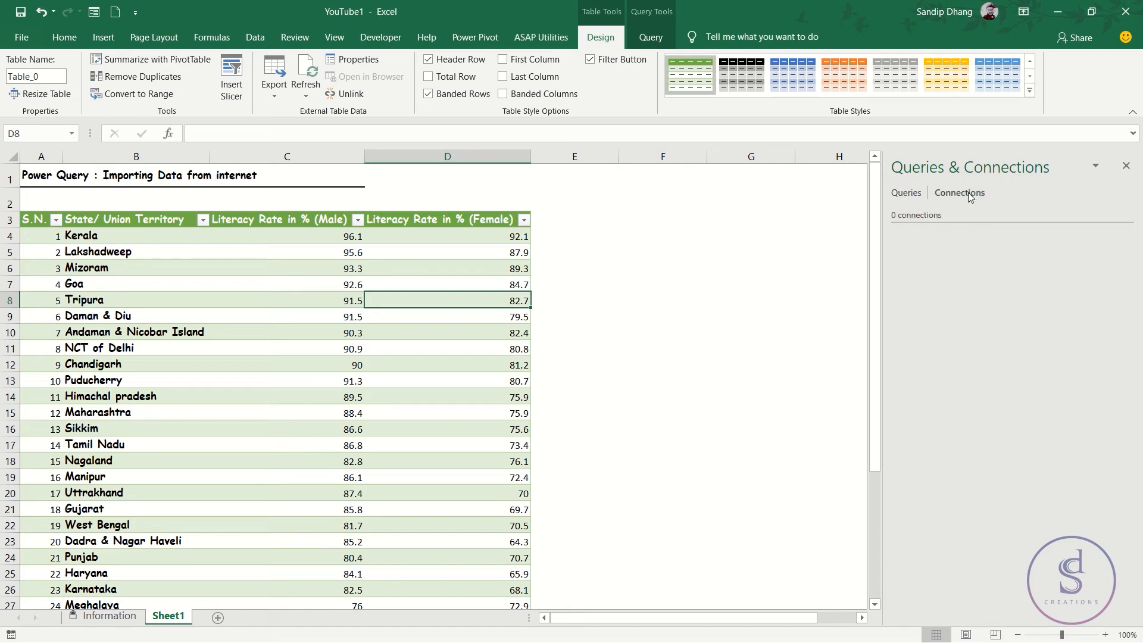
pyautogui.click(915, 196)
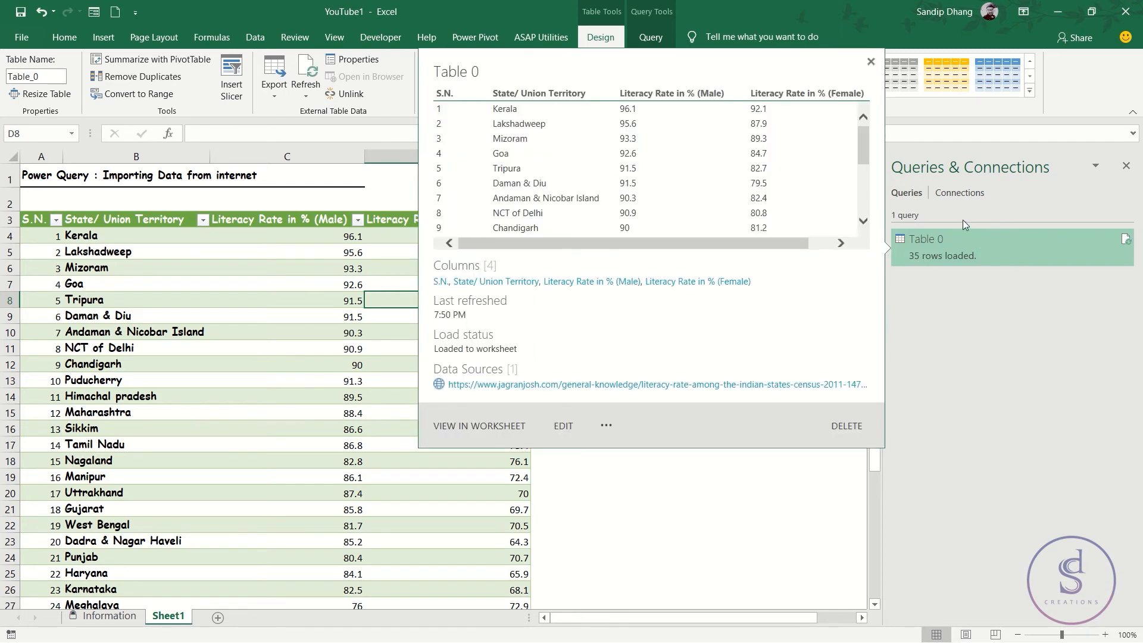
pyautogui.moveTo(976, 241)
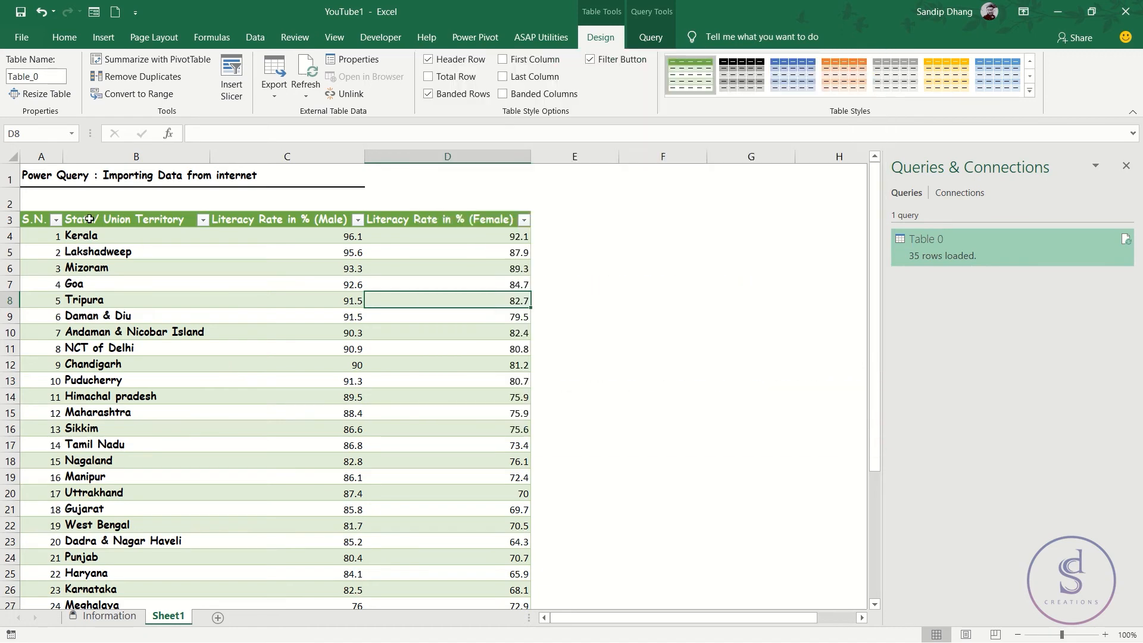
# Delete the loaded literacy table from the sheet by removing all rows from row 3 down, then select cell A3
pyautogui.click(8, 220)
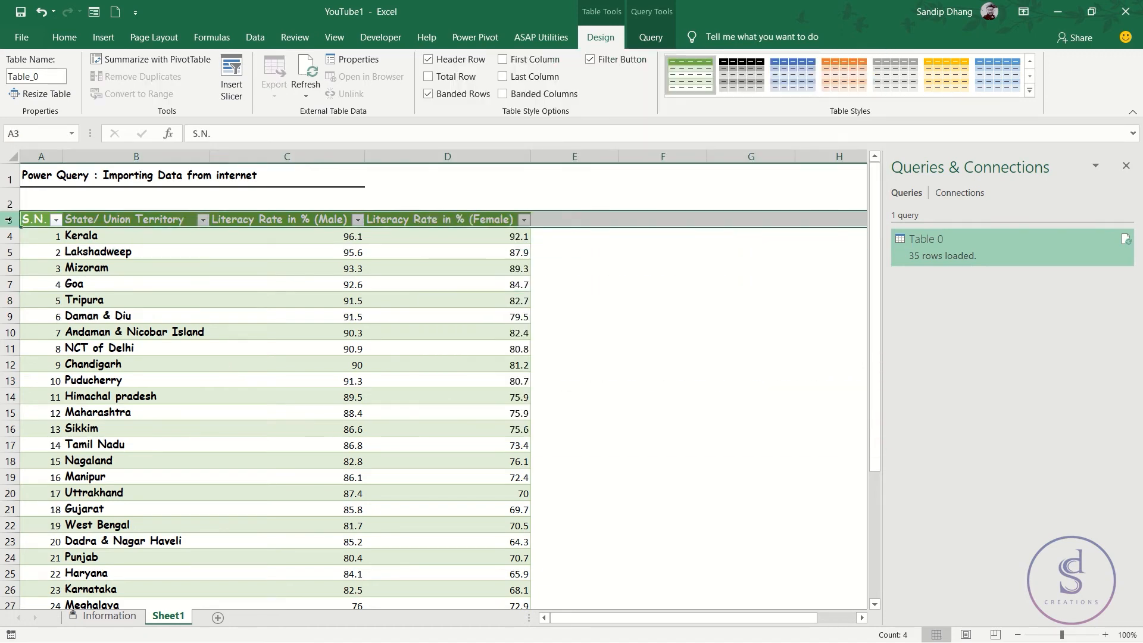
pyautogui.hotkey('ctrl', 'shift', 'Down')
pyautogui.hotkey('ctrl', '-')
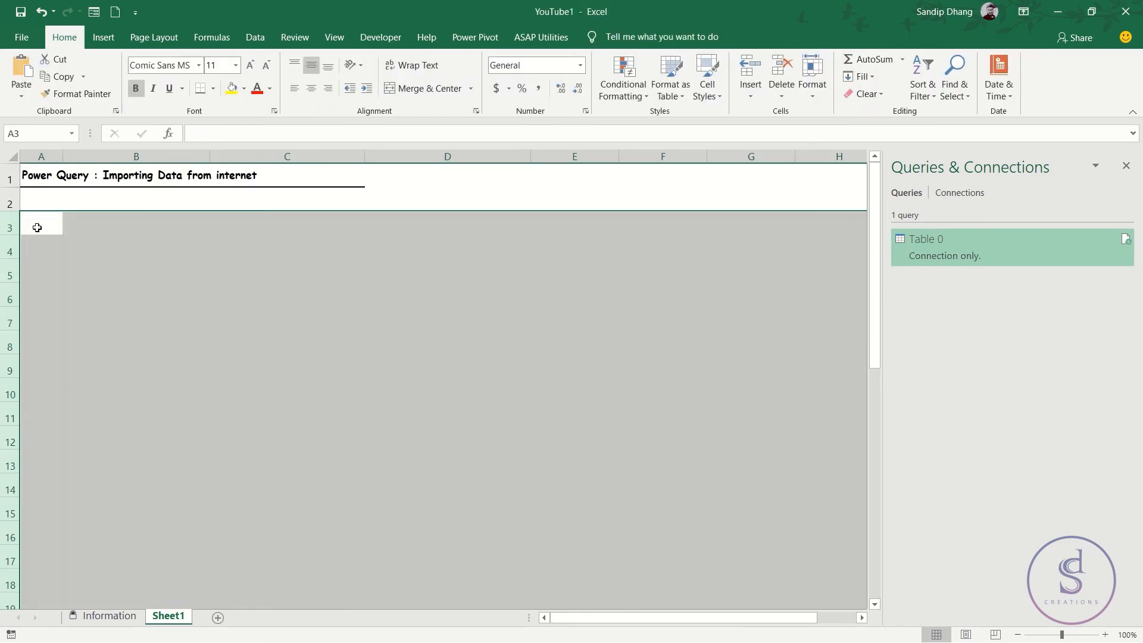
pyautogui.click(37, 228)
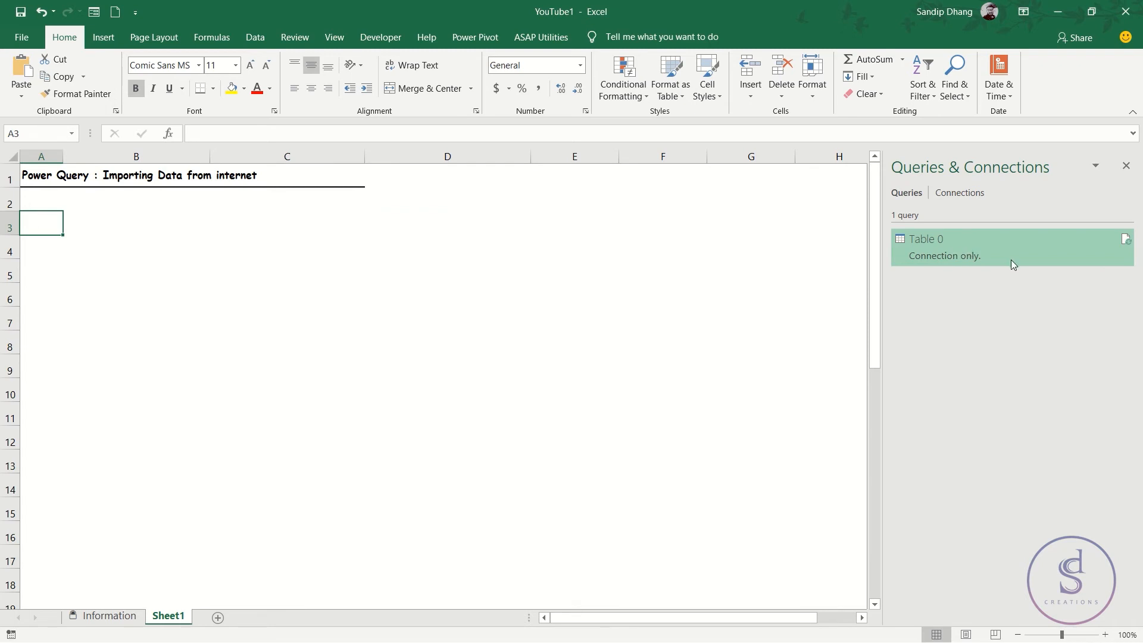
# View the Table 0 query's details and its additional options, such as Load To, Duplicate, Merge and Append, without applying any
pyautogui.moveTo(930, 258)
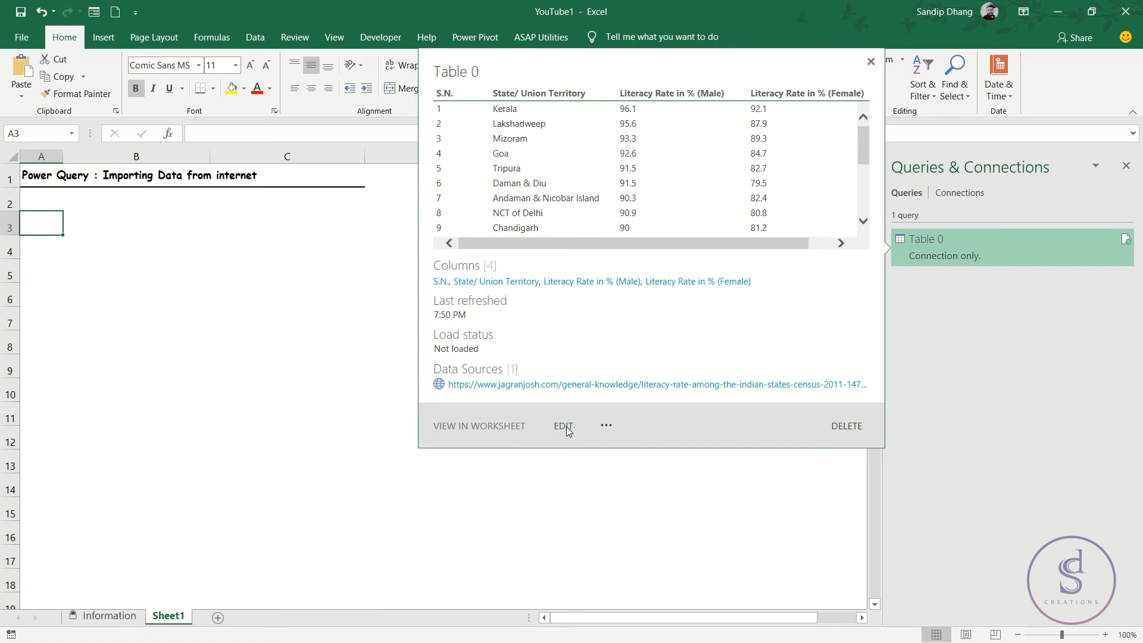
pyautogui.click(606, 425)
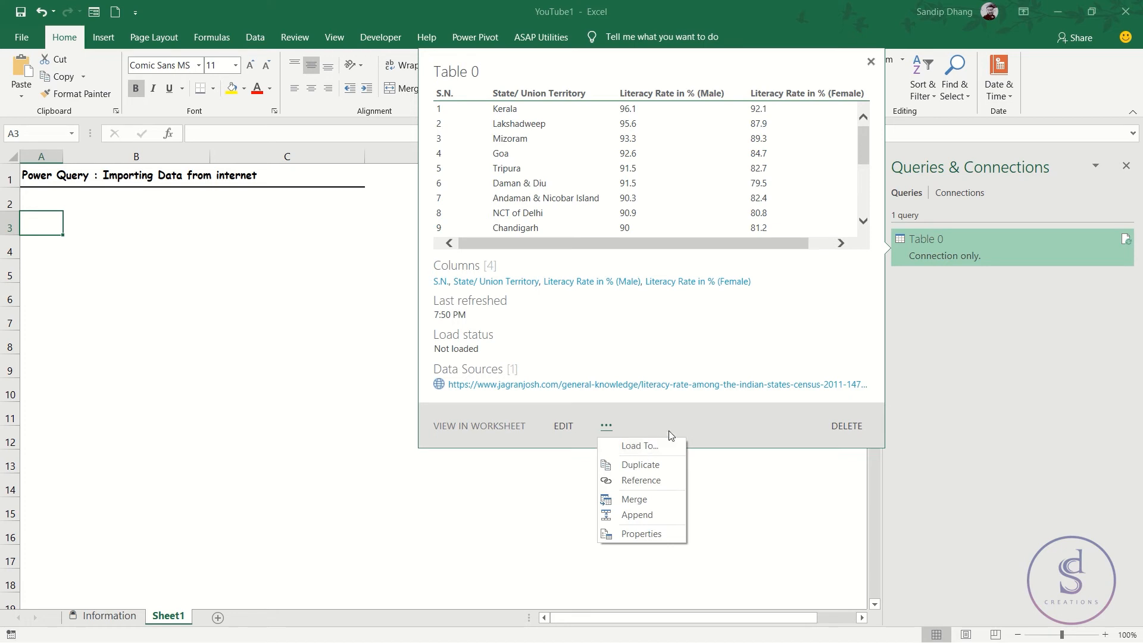
pyautogui.click(733, 418)
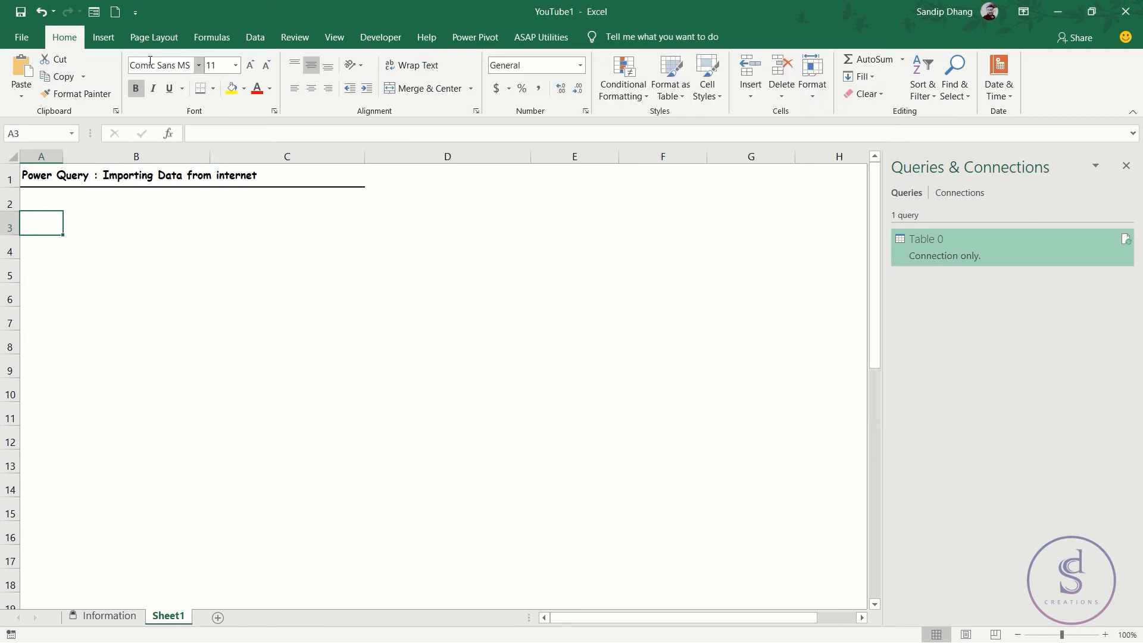
# Look over the Information sheet's notes, then return to Sheet1
pyautogui.click(103, 39)
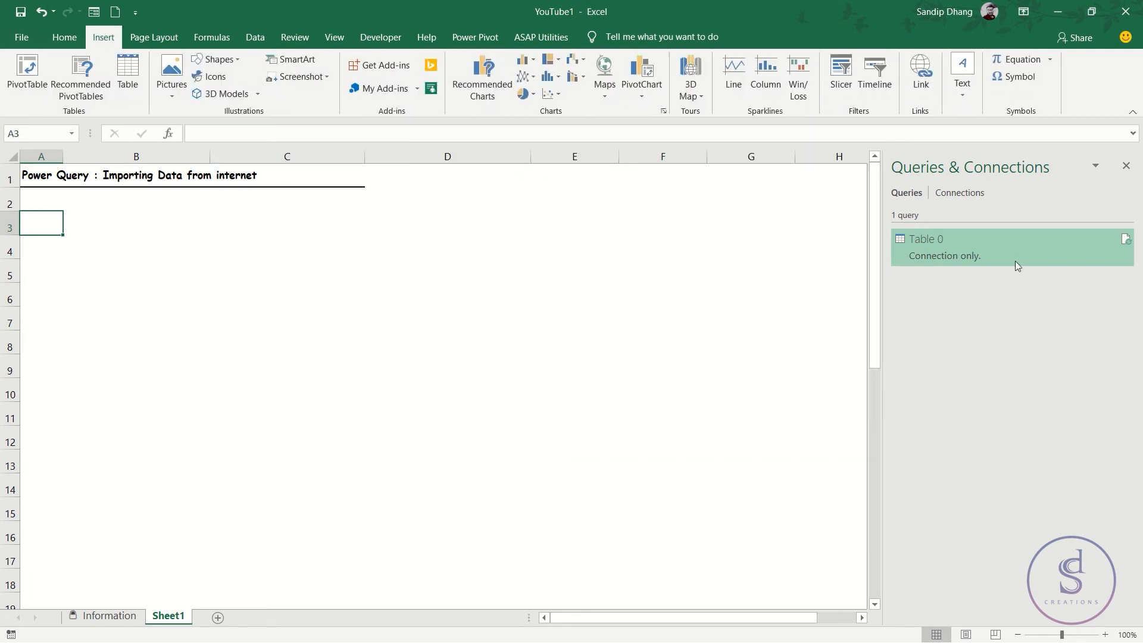
pyautogui.click(374, 467)
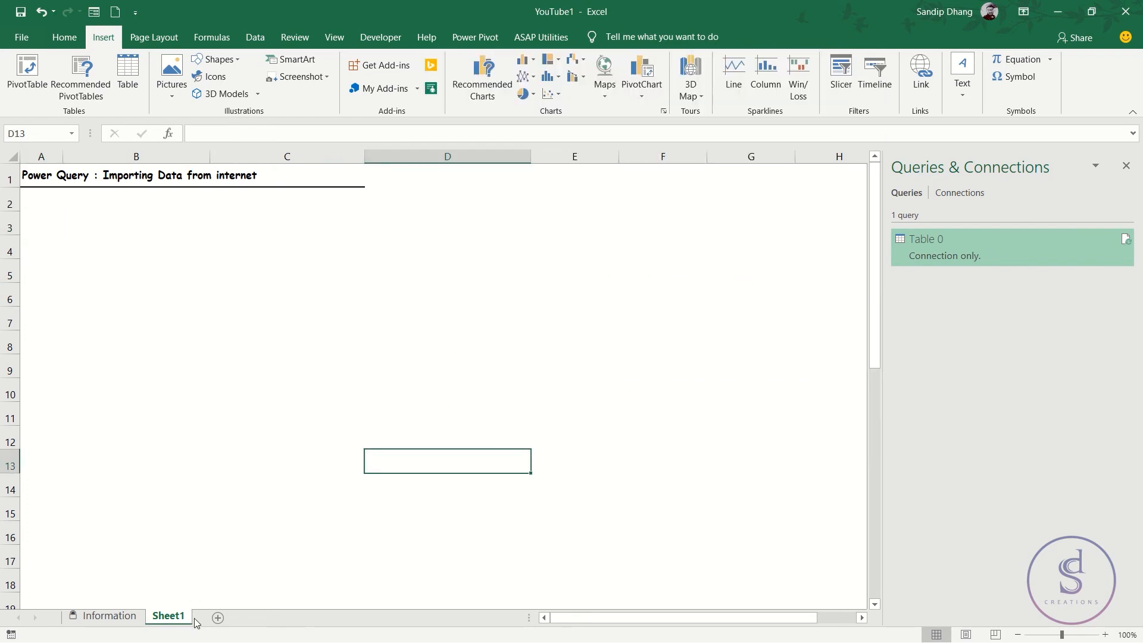
pyautogui.rightClick(173, 619)
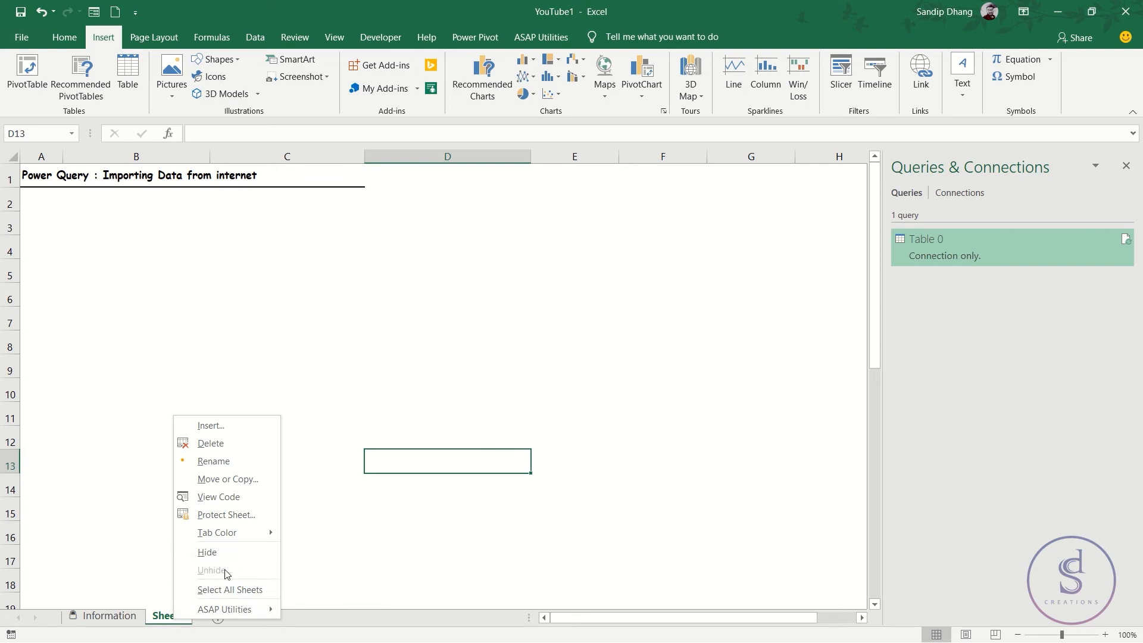
pyautogui.click(350, 570)
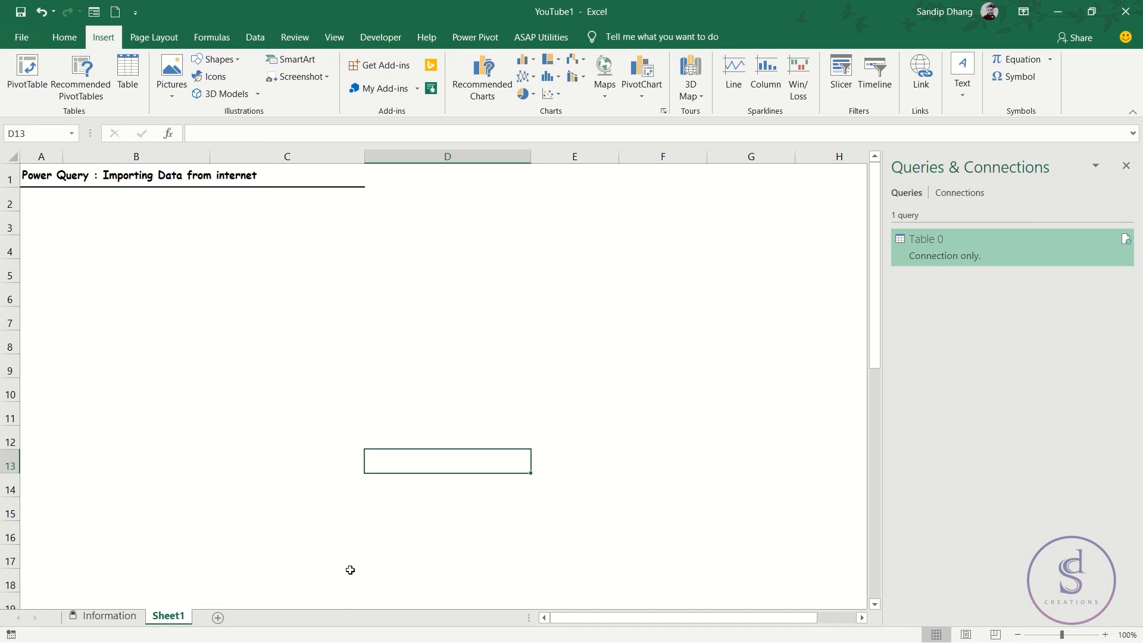
pyautogui.click(122, 619)
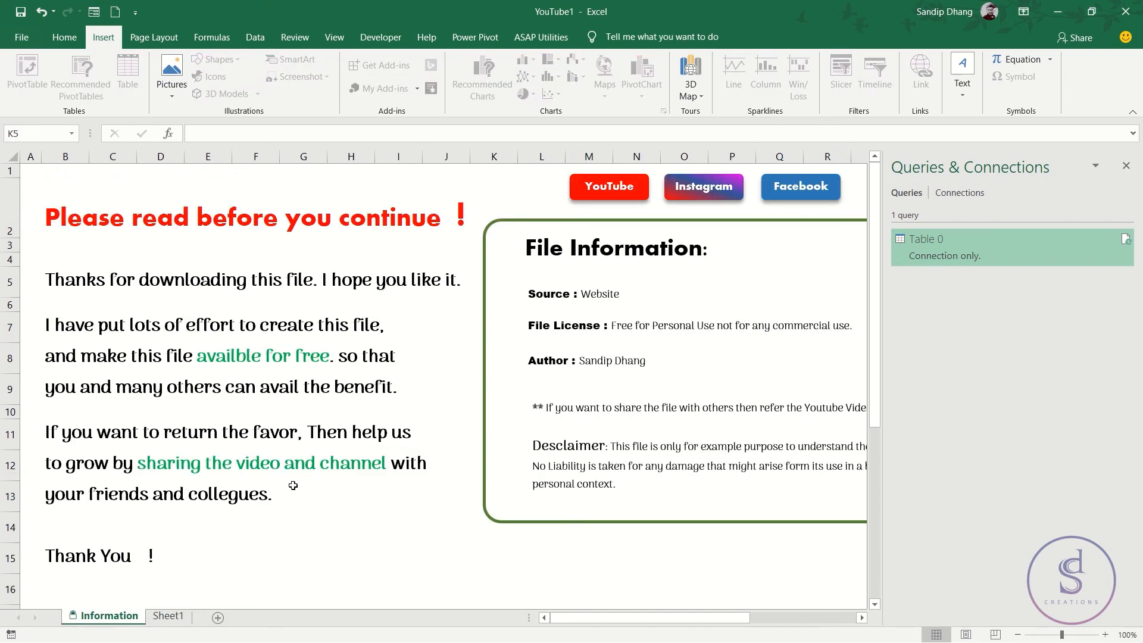
pyautogui.click(177, 619)
pyautogui.click(114, 620)
pyautogui.click(164, 618)
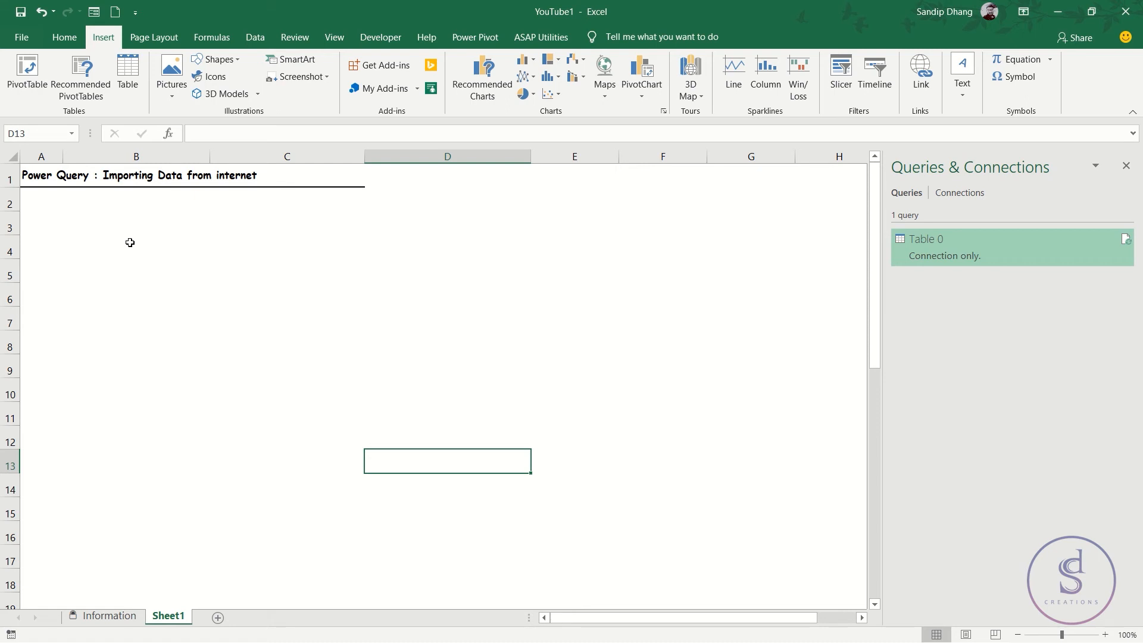
# Insert a PivotTable at cell A3 of Sheet1, using the workbook connection Query - Table 0 as its external data source
pyautogui.click(95, 239)
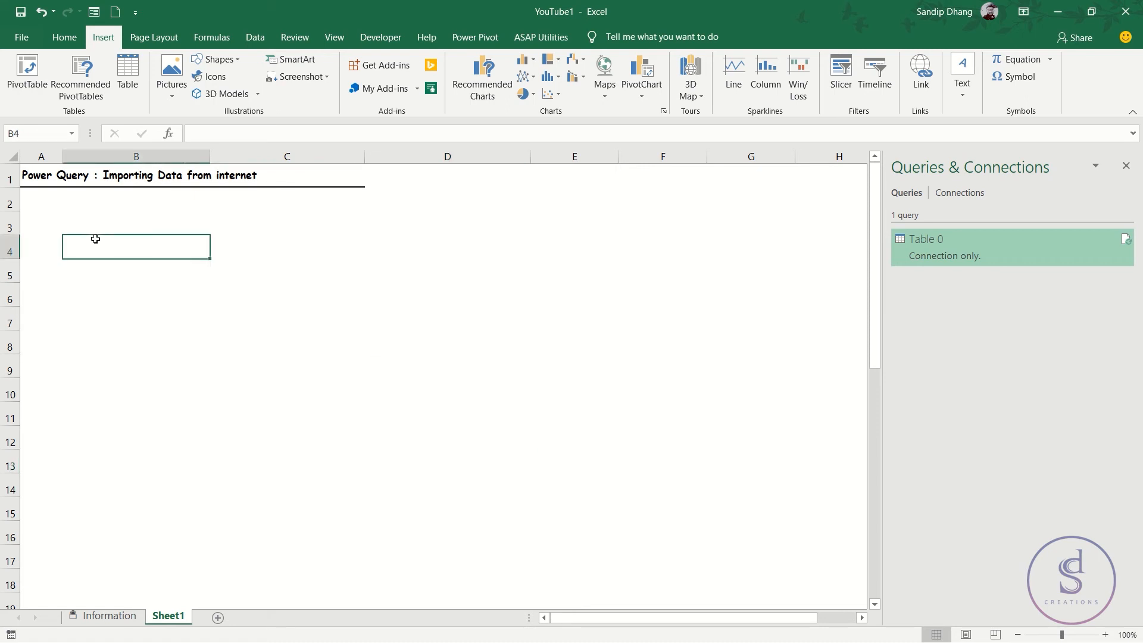
pyautogui.click(41, 224)
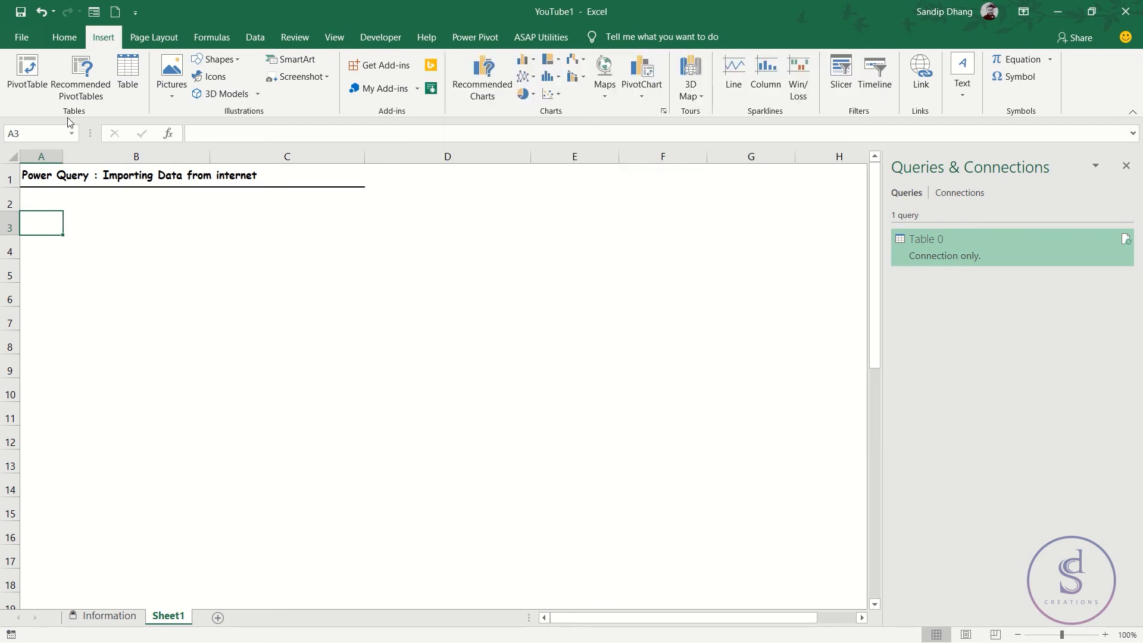
pyautogui.click(27, 78)
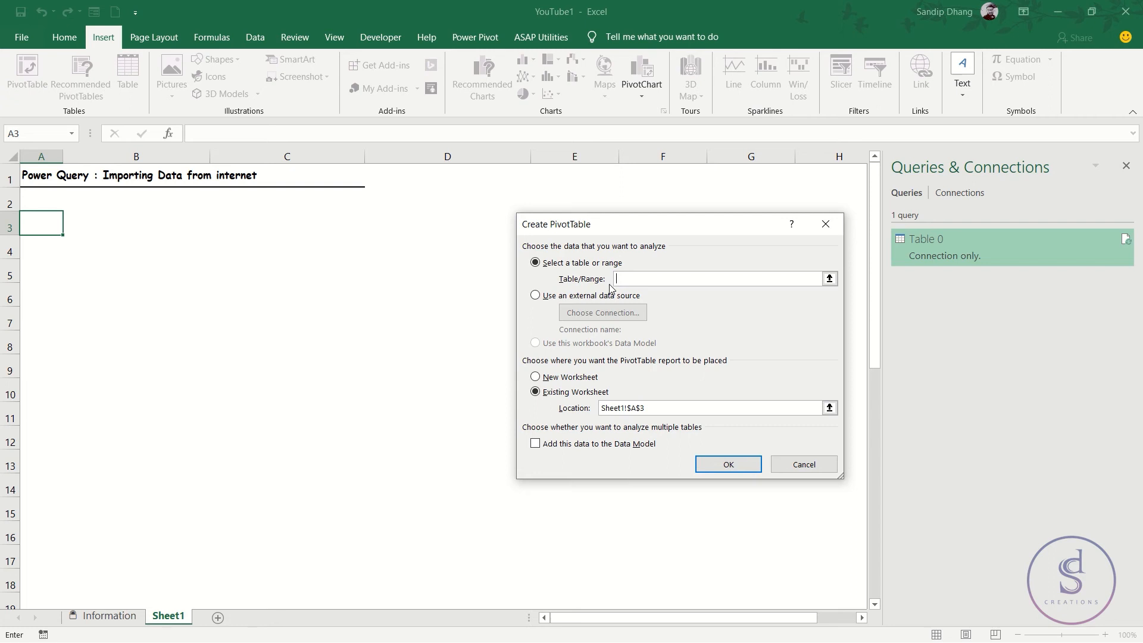
pyautogui.click(557, 298)
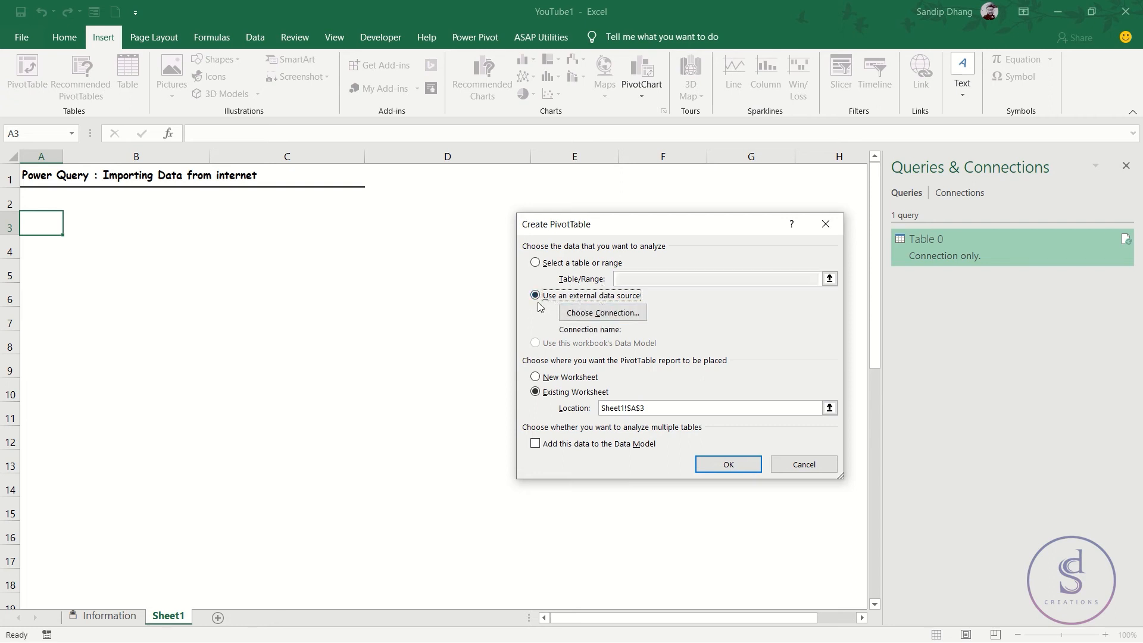
pyautogui.click(614, 313)
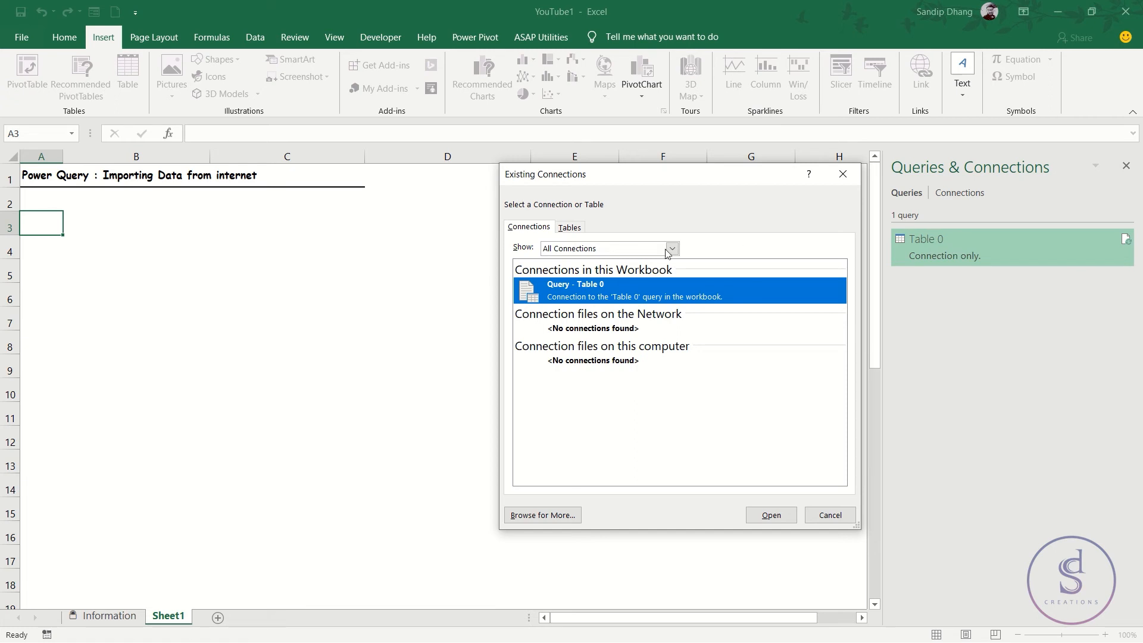
pyautogui.click(776, 517)
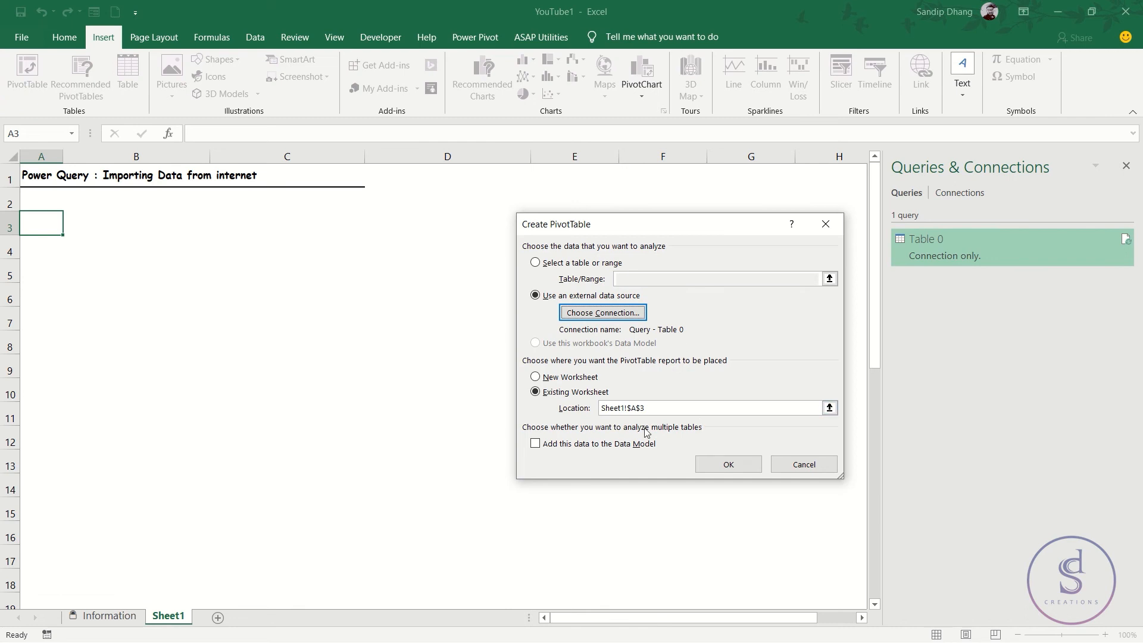
pyautogui.click(542, 394)
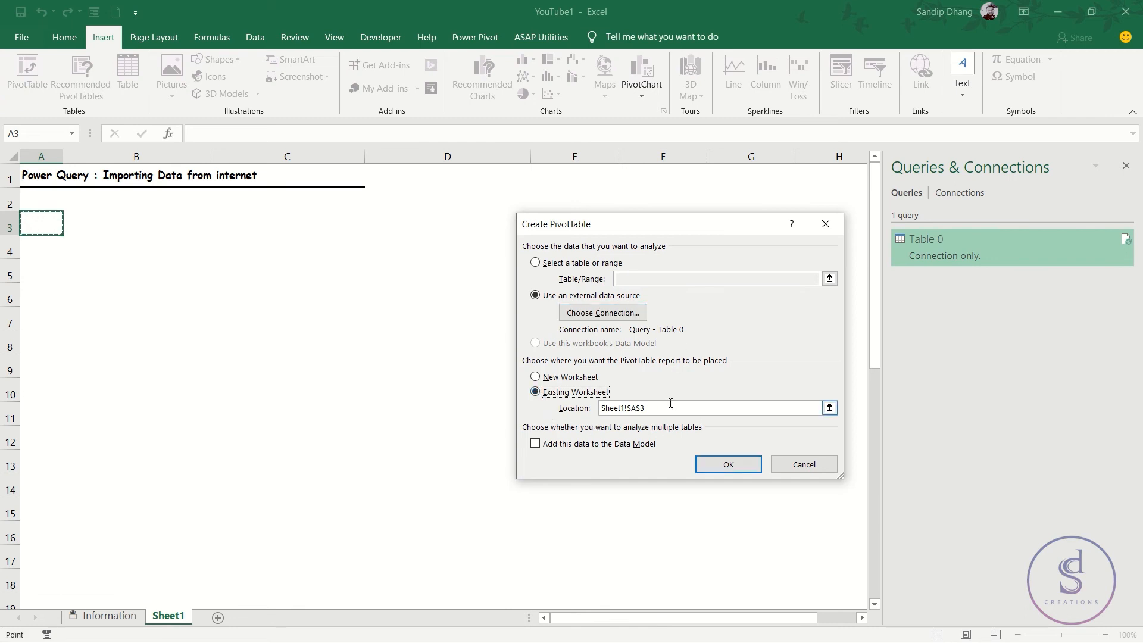
pyautogui.click(730, 467)
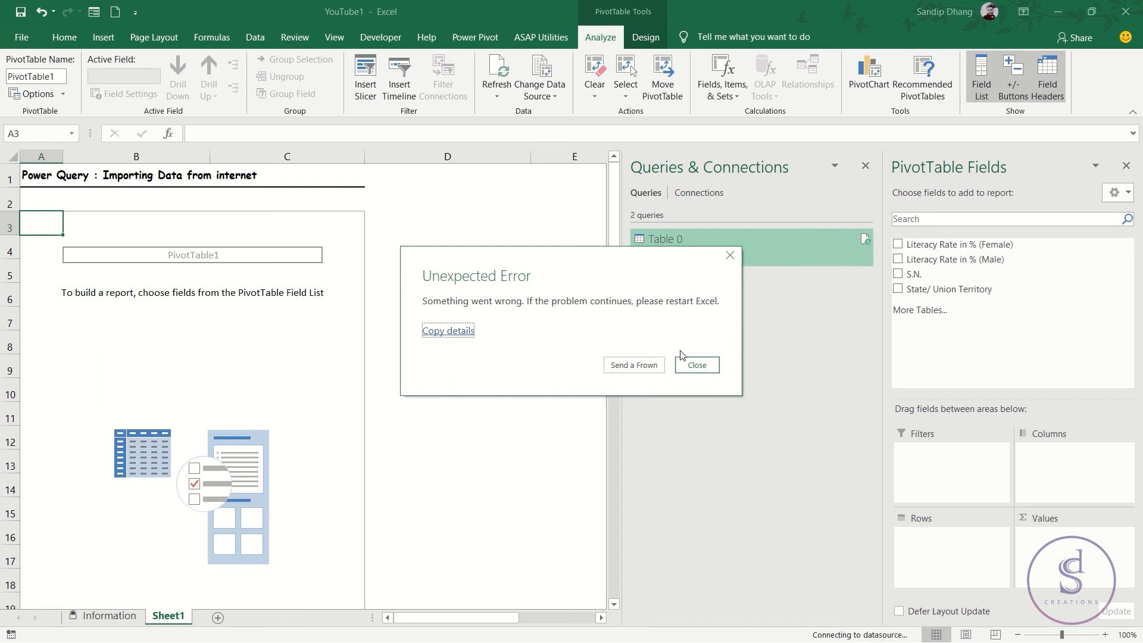
pyautogui.click(697, 364)
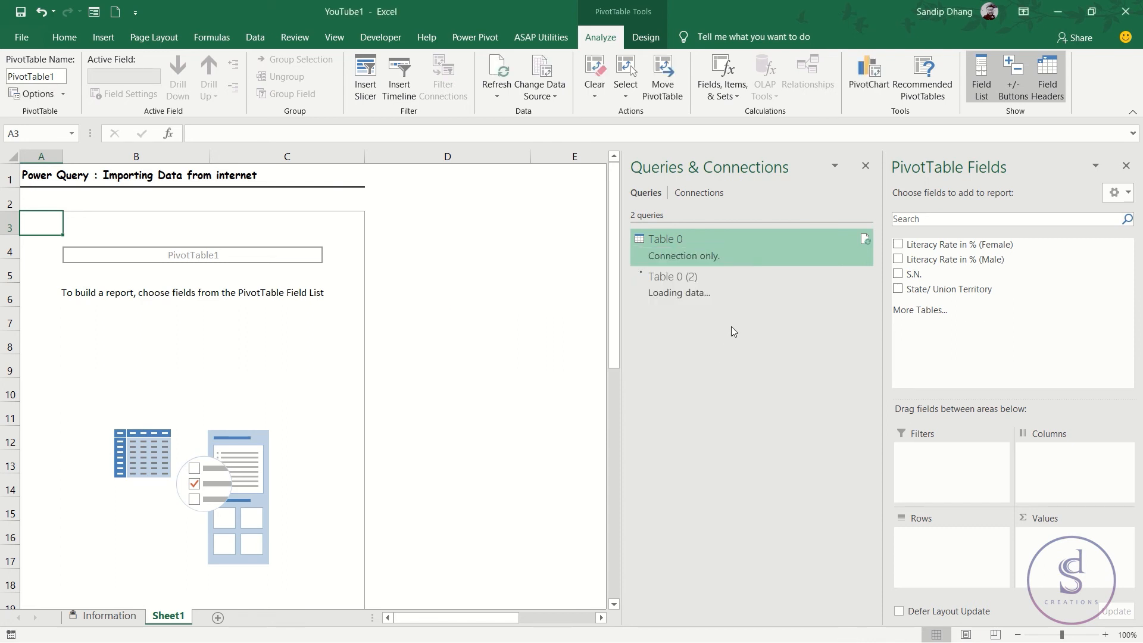
# Add State/ Union Territory to the PivotTable's rows and close the Queries & Connections pane
pyautogui.click(719, 287)
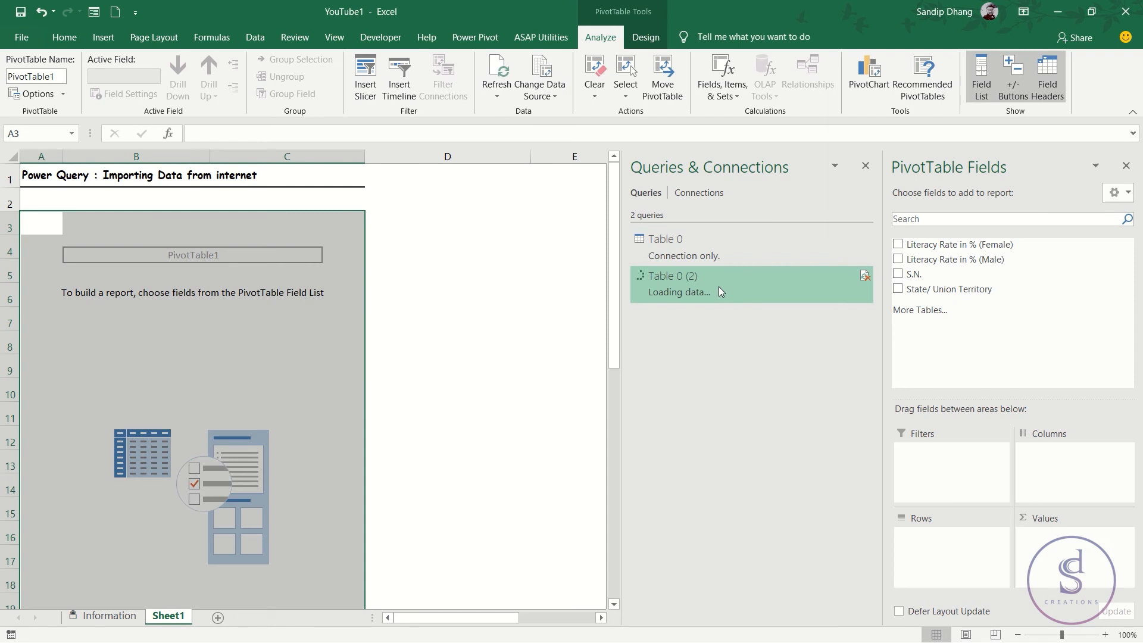
pyautogui.click(698, 248)
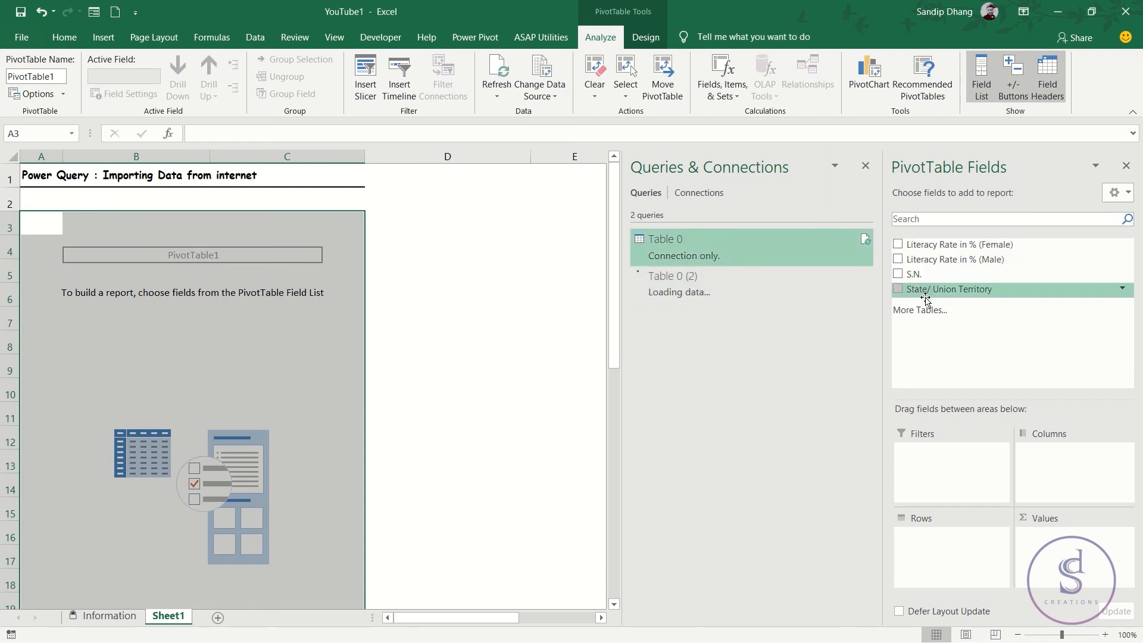
pyautogui.click(898, 289)
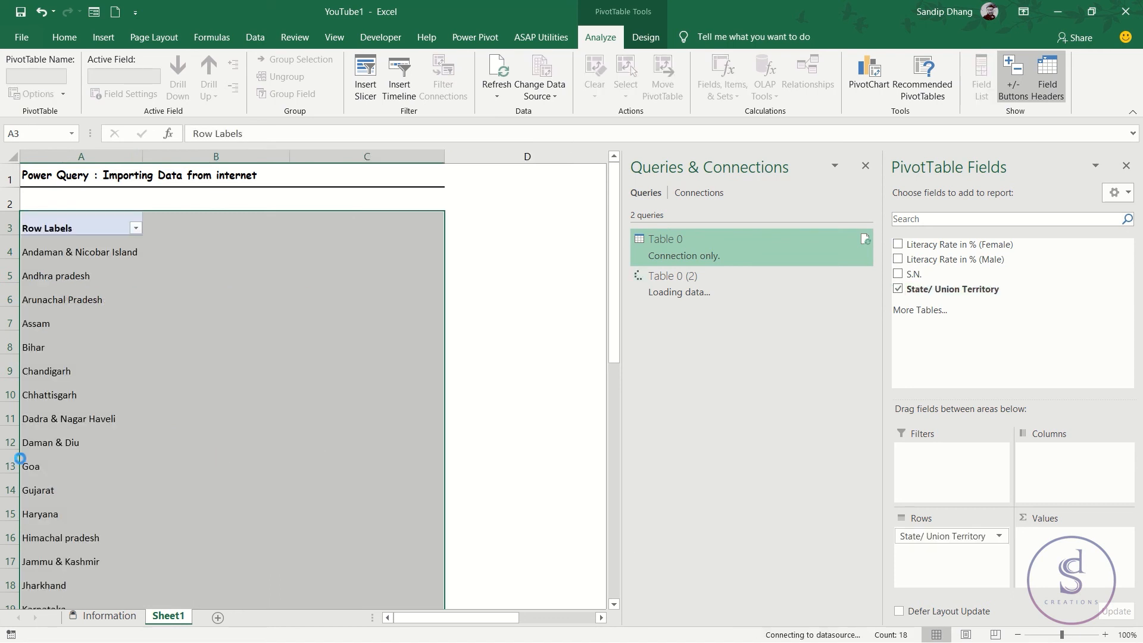
pyautogui.scroll(-9, 65, 356)
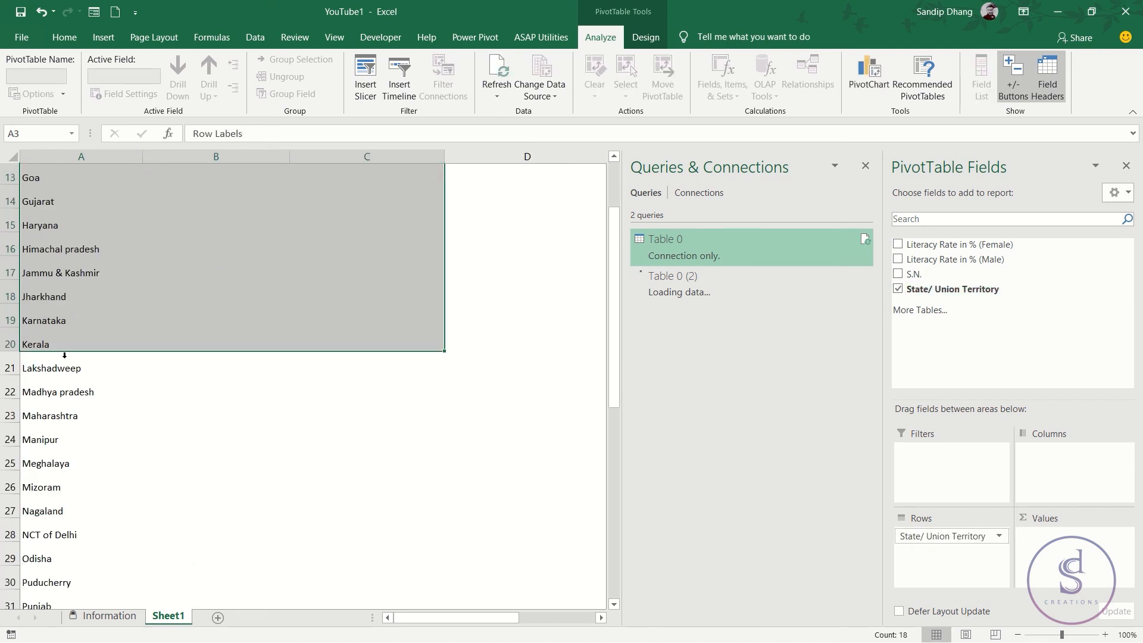
pyautogui.scroll(8, 64, 356)
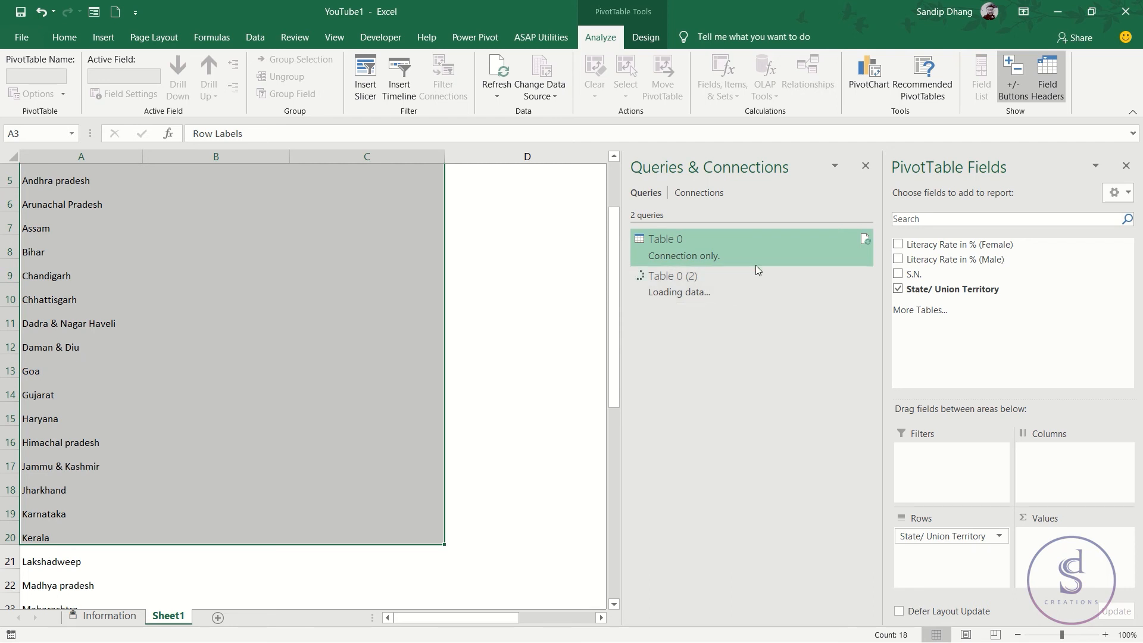
pyautogui.click(866, 166)
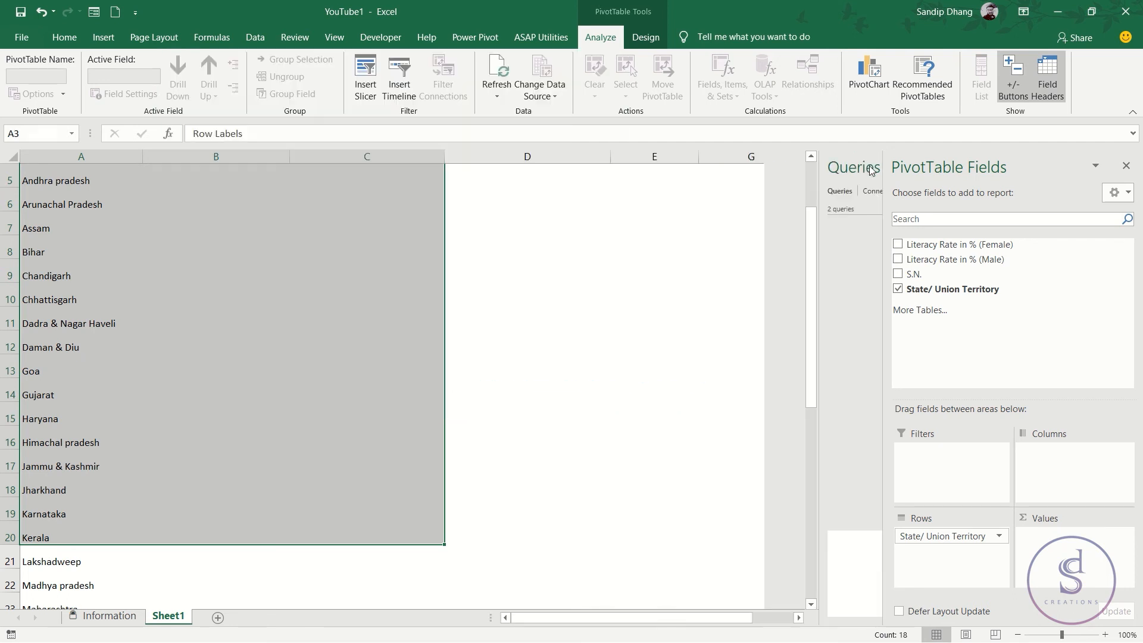
pyautogui.scroll(2, 204, 383)
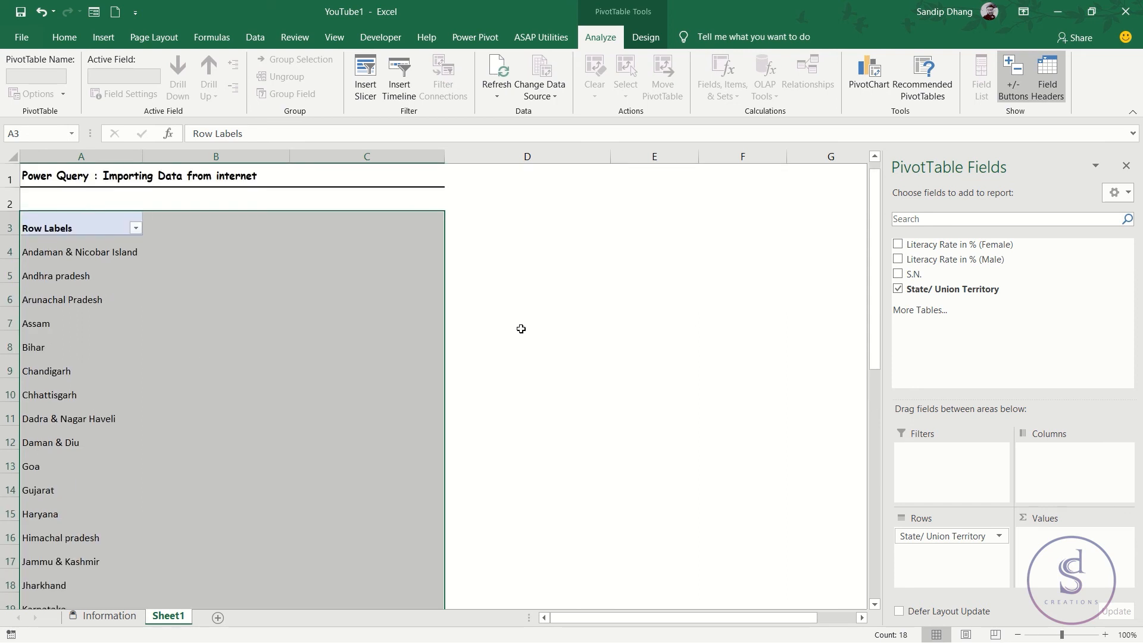
# Add the Literacy Rate in % (Female) and Literacy Rate in % (Male) fields to the PivotTable's values
pyautogui.click(902, 247)
pyautogui.click(527, 300)
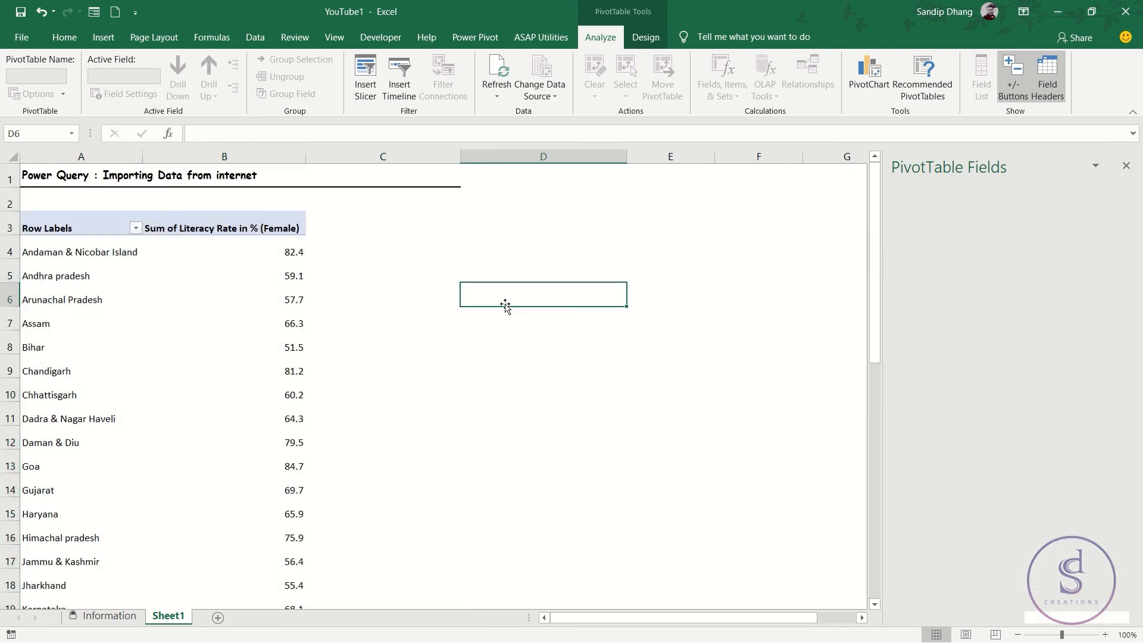
pyautogui.click(236, 303)
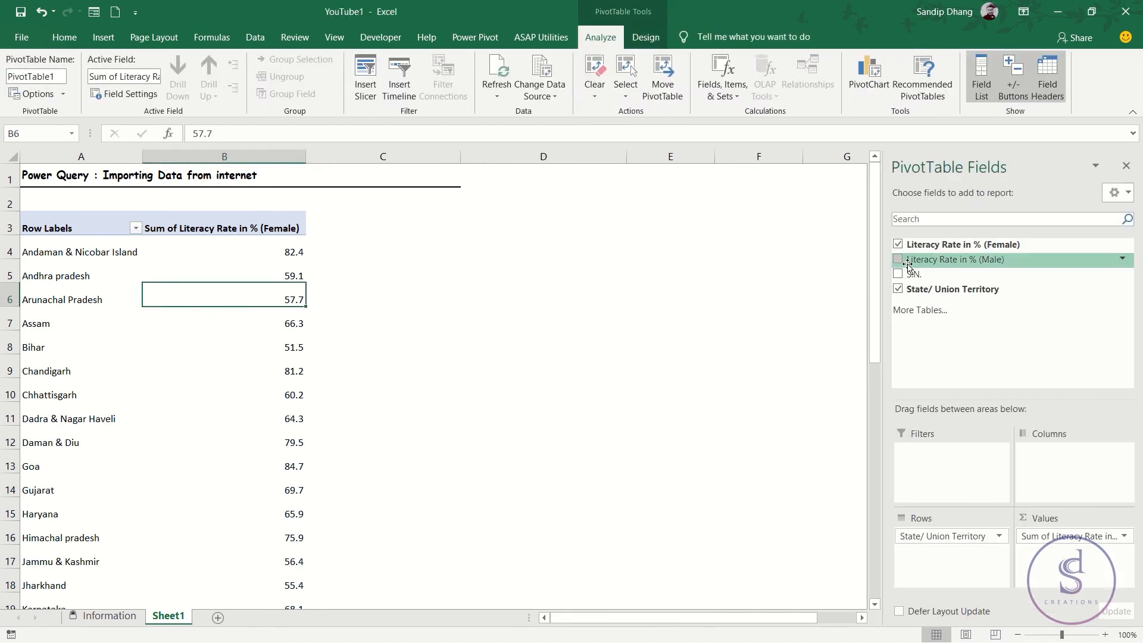
pyautogui.click(899, 259)
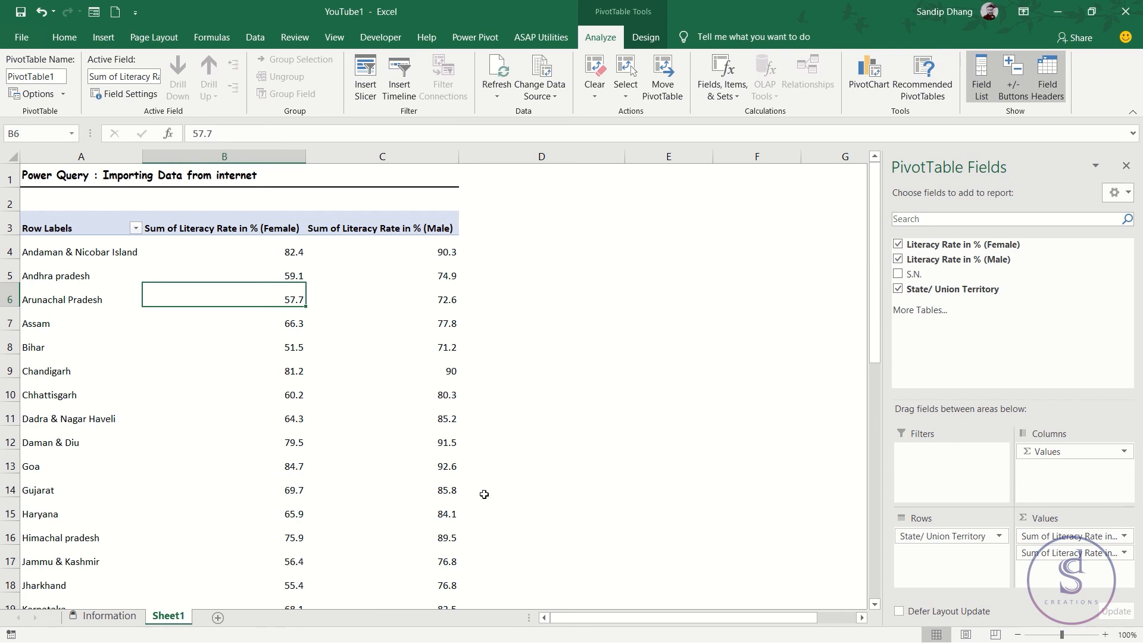
# Compare the PivotTable's male and female literacy rates with the source table on the web page, checking the Kerala row
pyautogui.hotkey('alt', 'Tab')
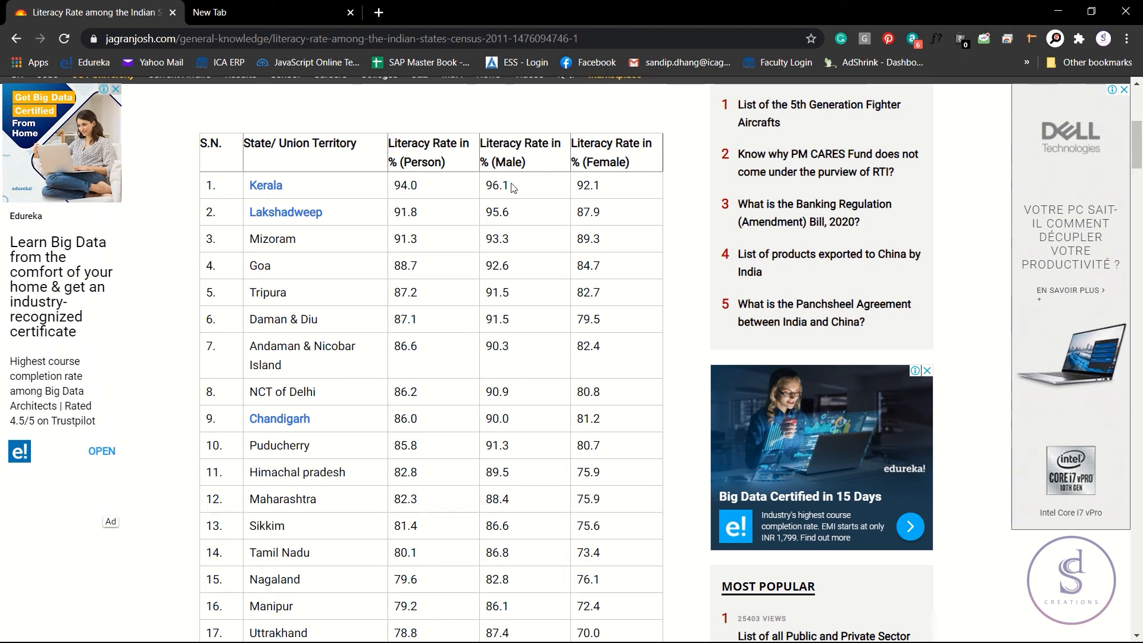
pyautogui.hotkey('alt', 'Tab')
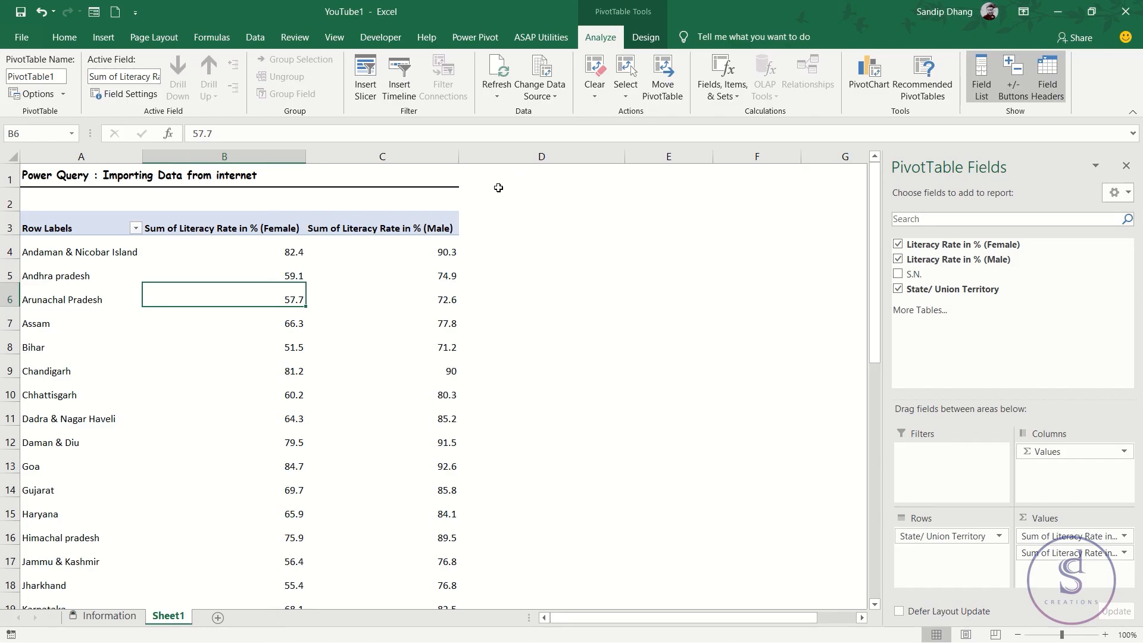
pyautogui.scroll(-1, 141, 353)
pyautogui.scroll(-3, 141, 353)
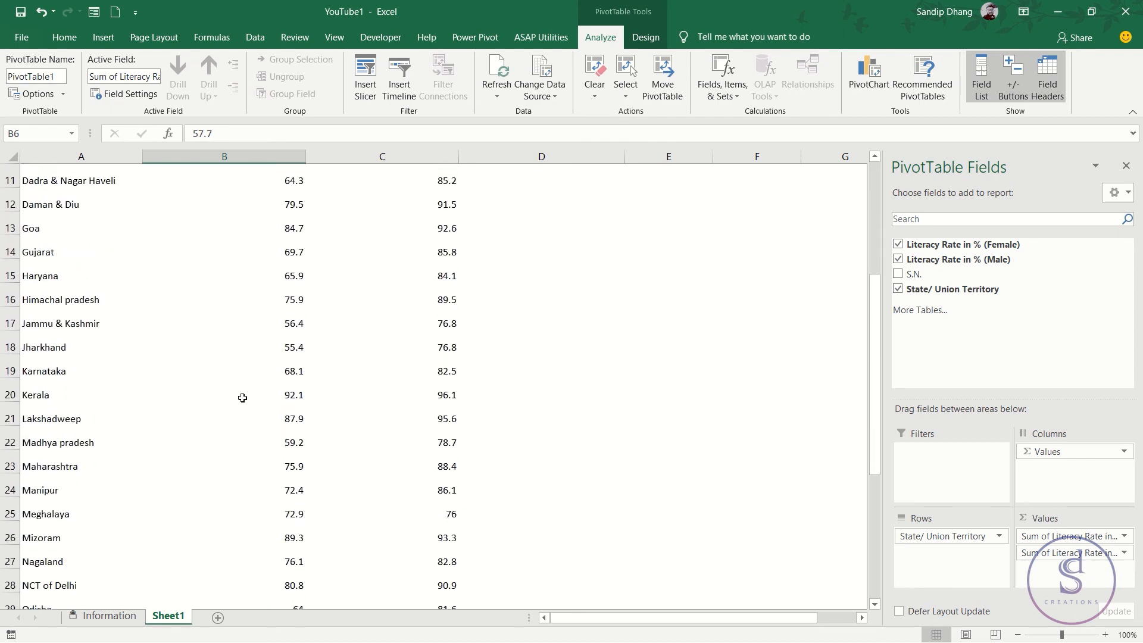
pyautogui.scroll(4, 242, 398)
pyautogui.click(425, 225)
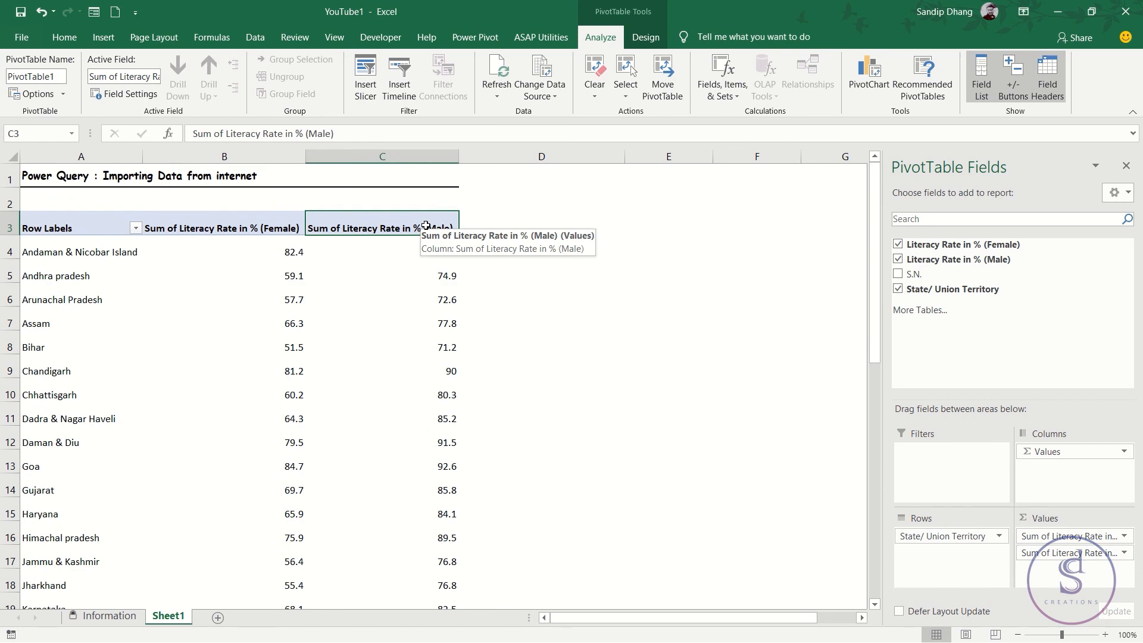
pyautogui.scroll(-3, 196, 500)
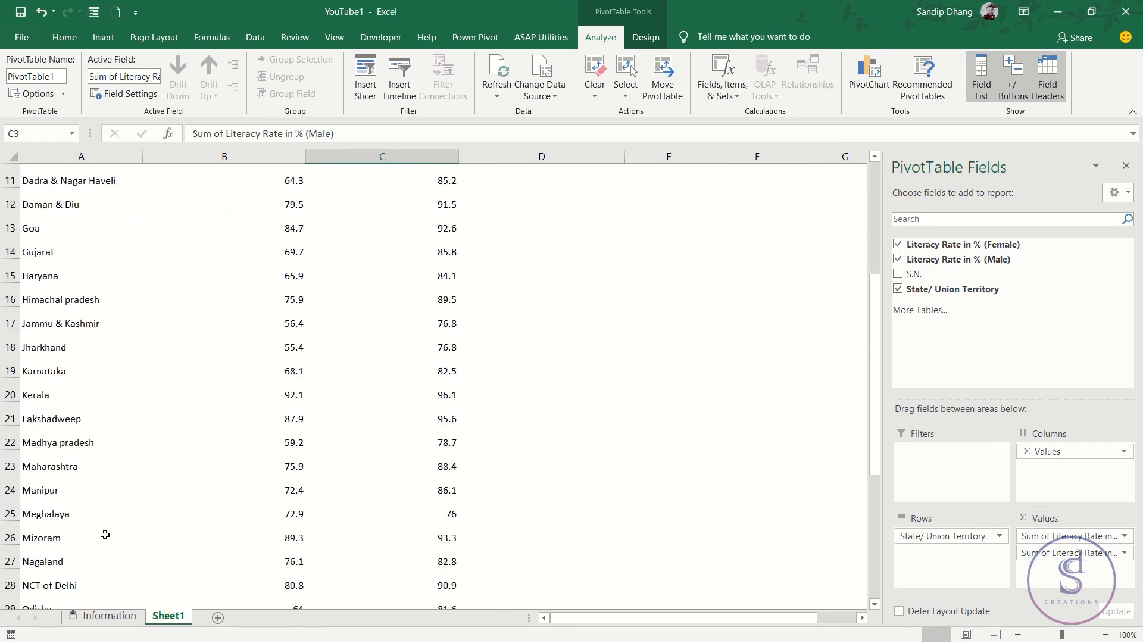
pyautogui.scroll(-1, 67, 546)
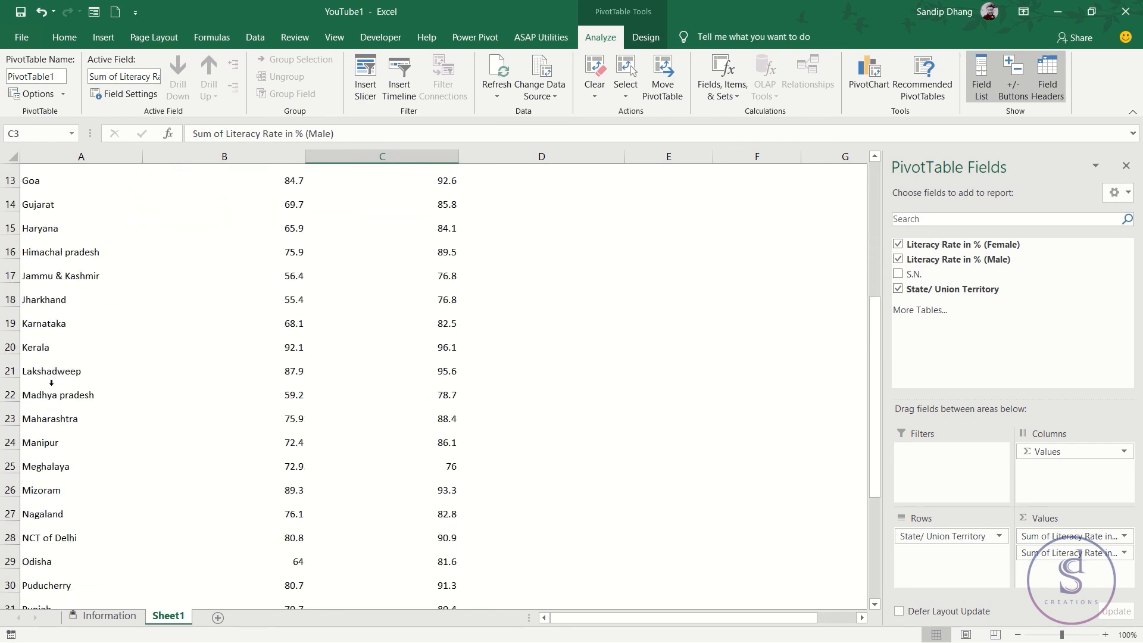
pyautogui.click(27, 344)
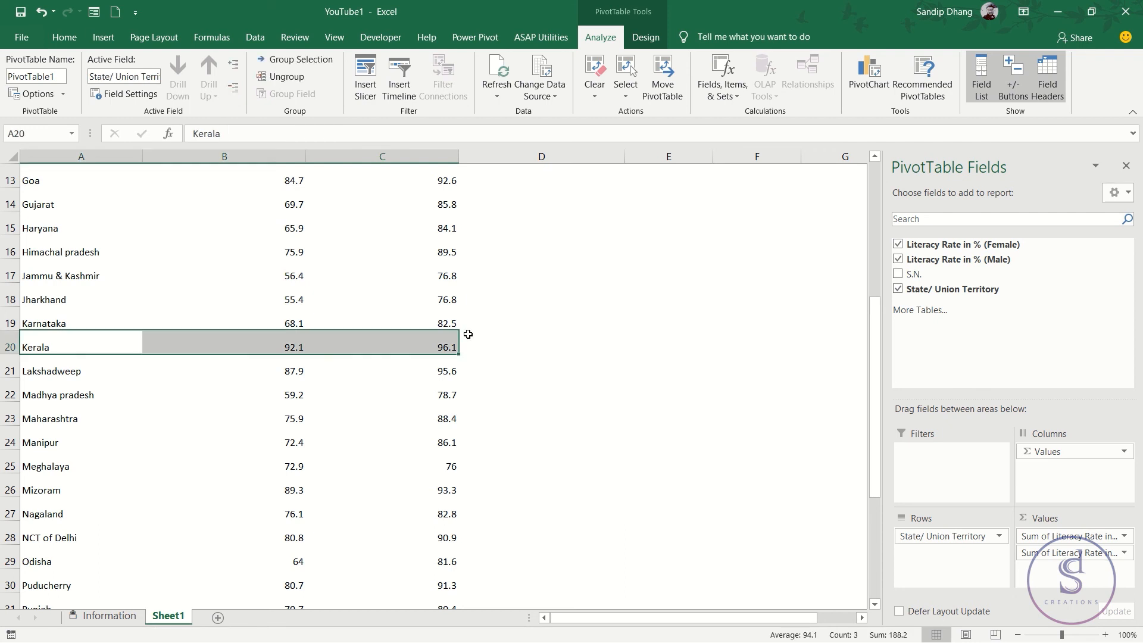
pyautogui.moveTo(449, 347)
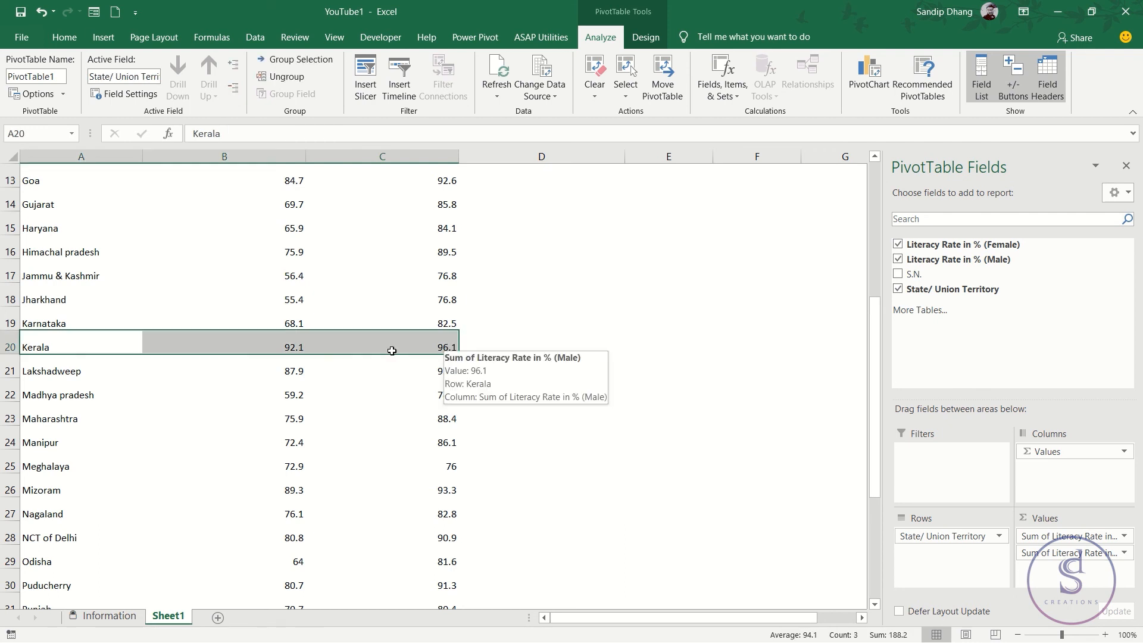
pyautogui.scroll(4, 392, 350)
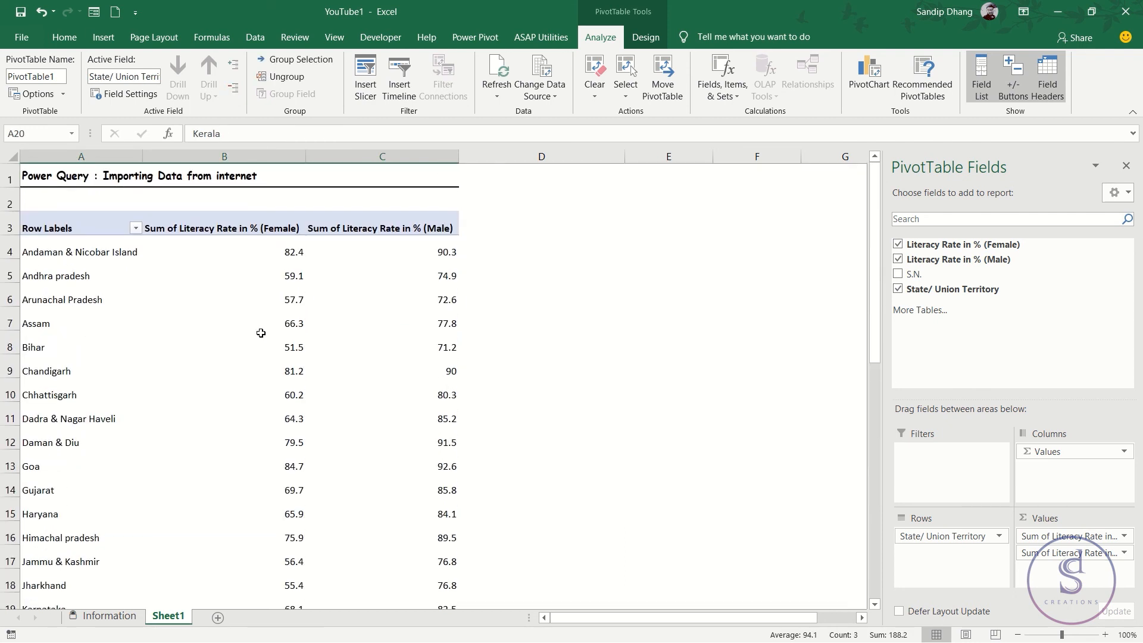
pyautogui.moveTo(379, 322)
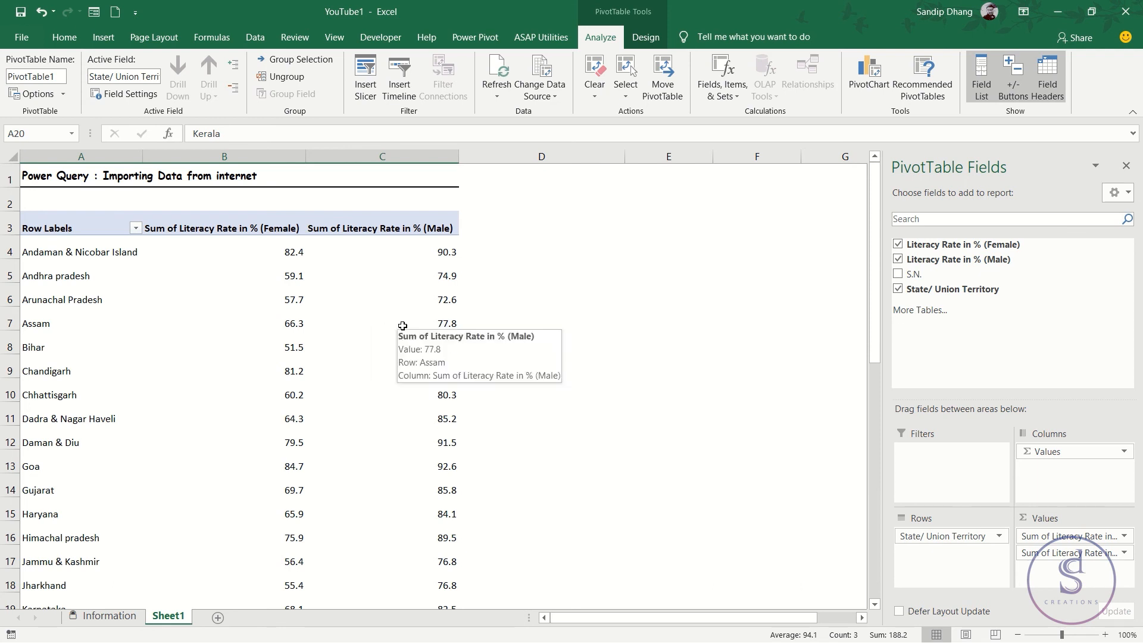
# Select the empty cell E3 beside the PivotTable on Sheet1
pyautogui.moveTo(453, 308)
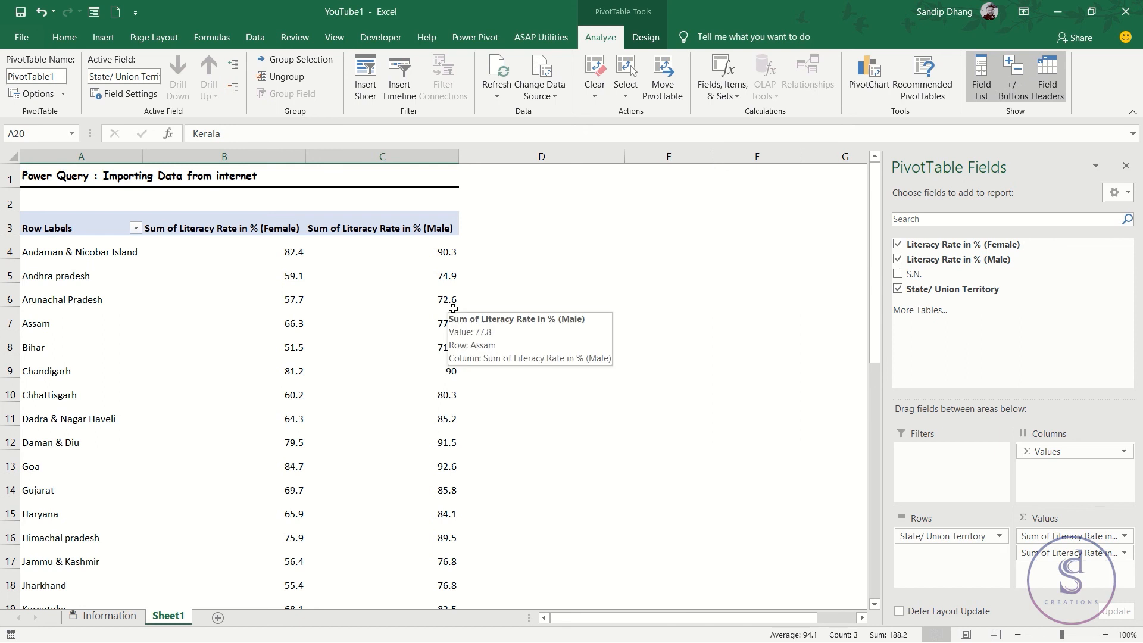
pyautogui.click(628, 210)
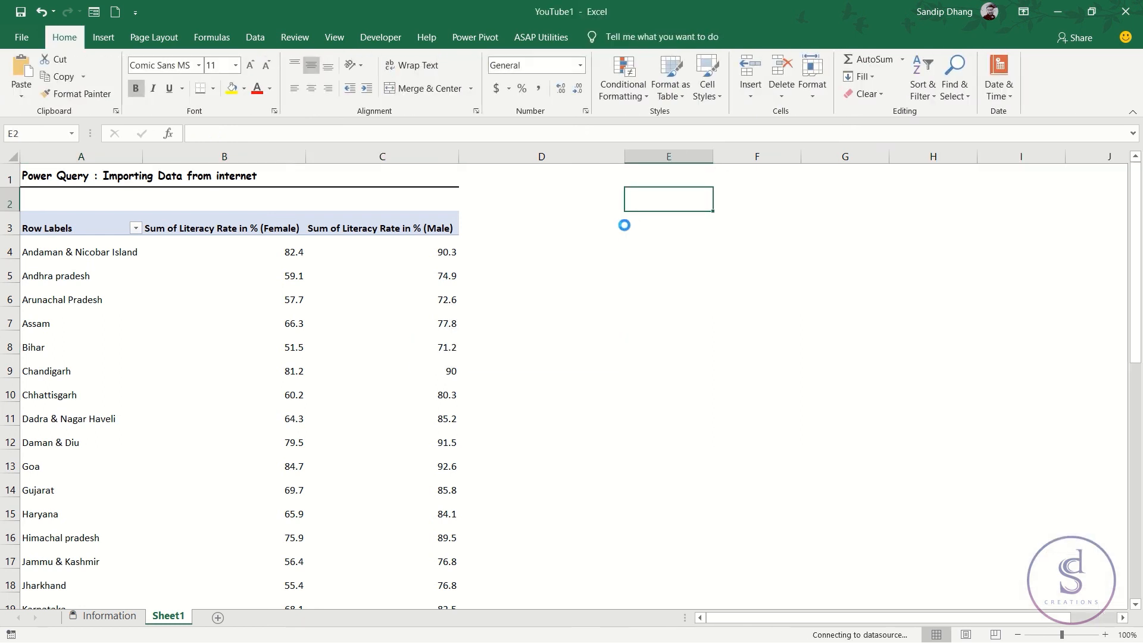
pyautogui.click(645, 229)
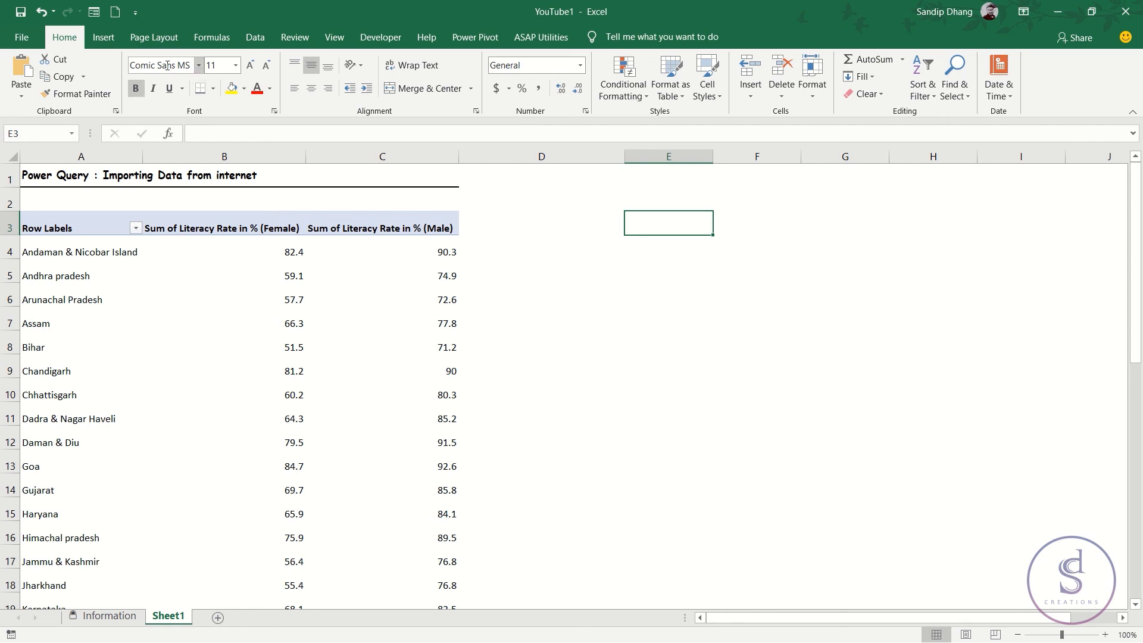
# Review the global Data Load and Power Query Editor settings in Query Options, leaving them as they are
pyautogui.click(252, 37)
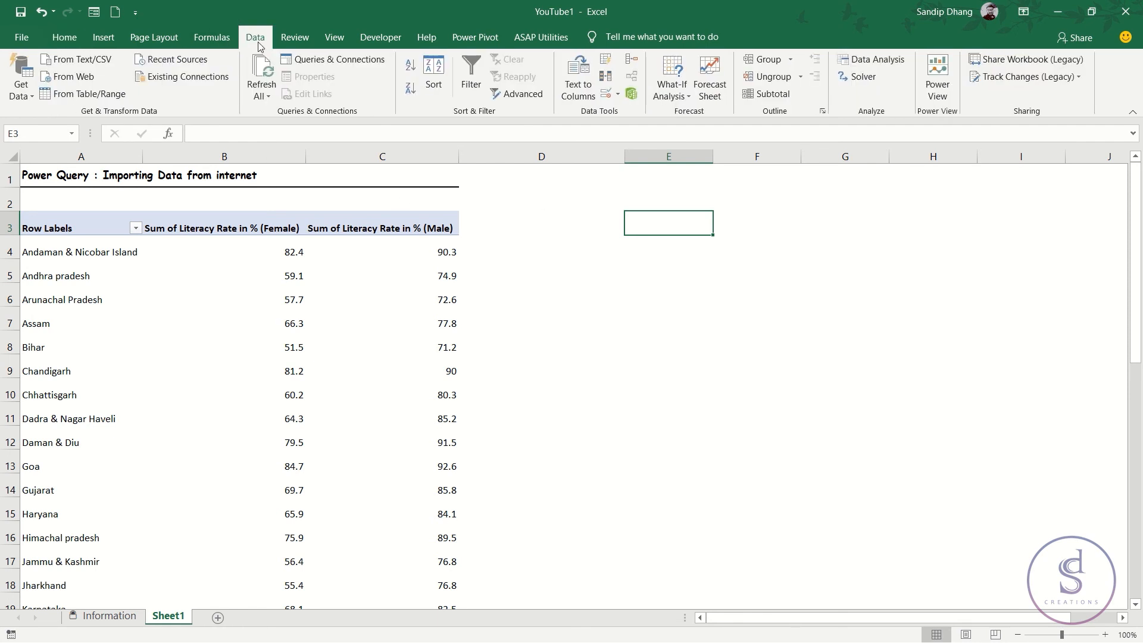
pyautogui.click(21, 89)
pyautogui.moveTo(113, 256)
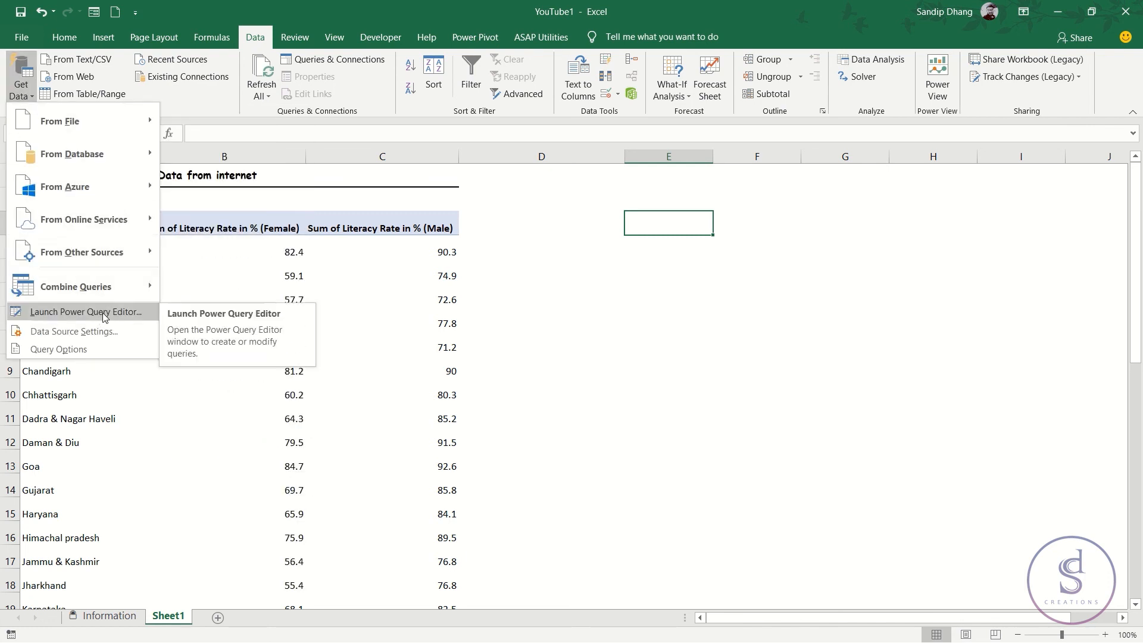
pyautogui.click(88, 350)
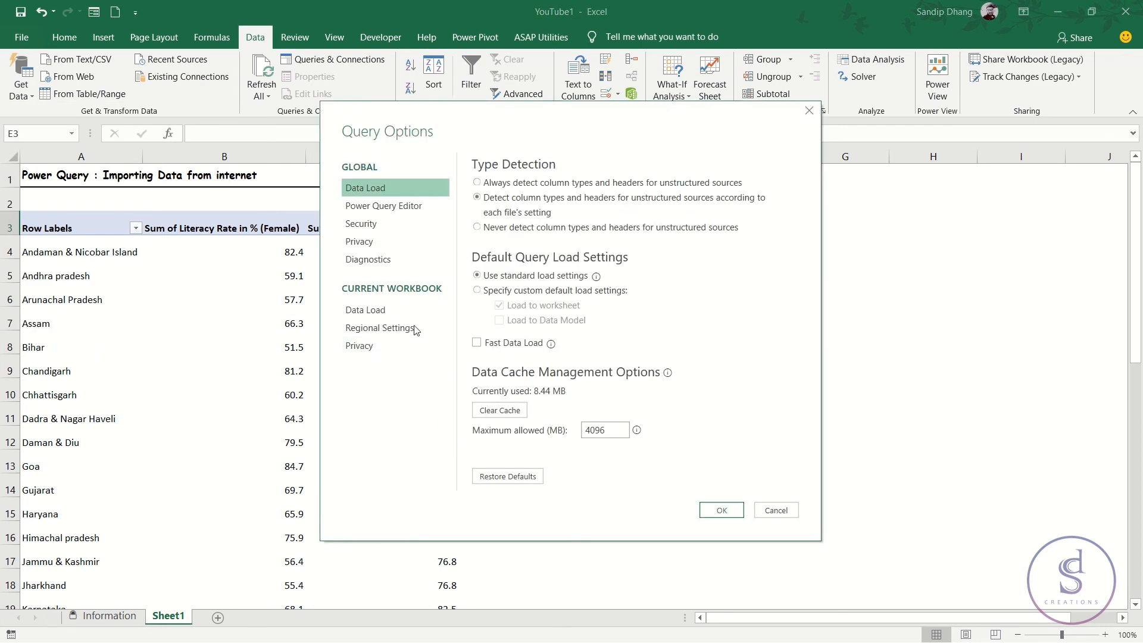
pyautogui.click(372, 207)
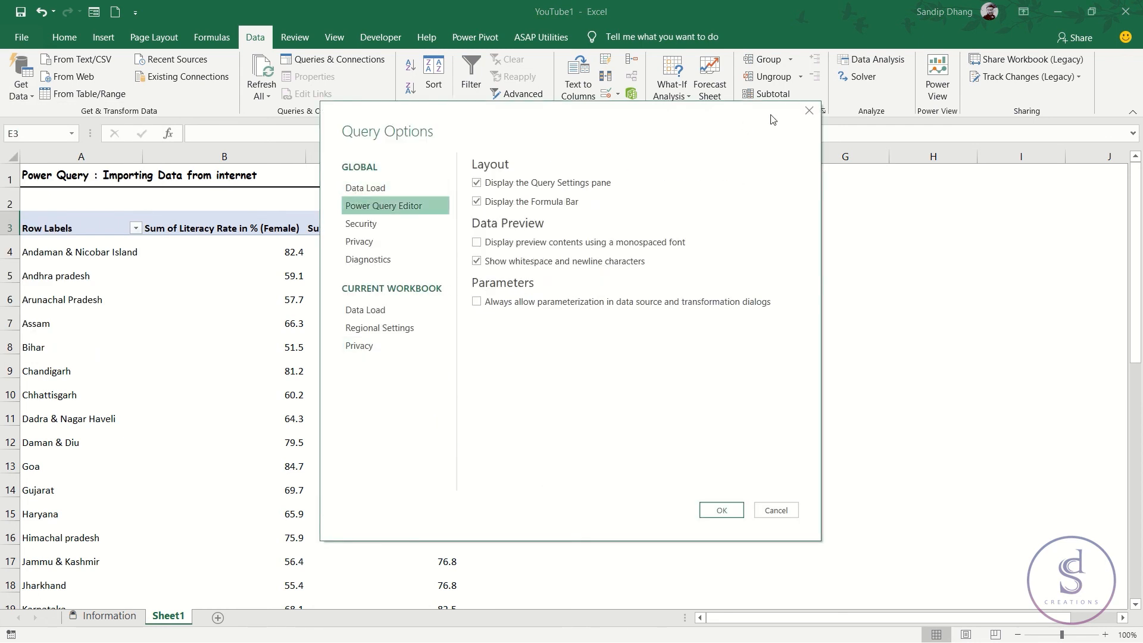
pyautogui.click(809, 111)
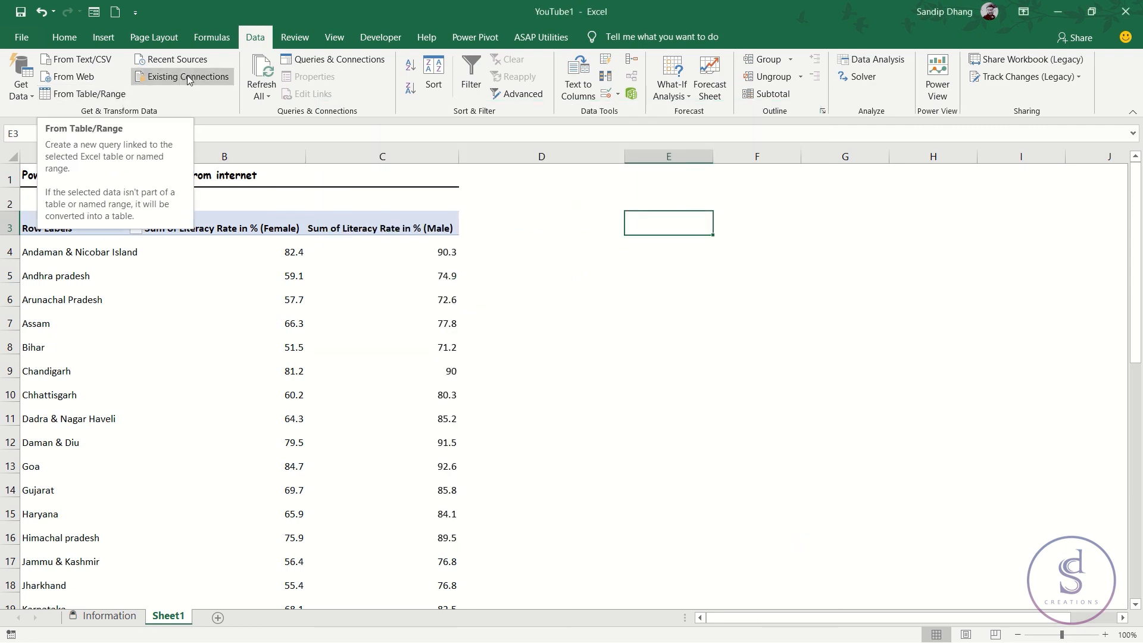
pyautogui.click(208, 78)
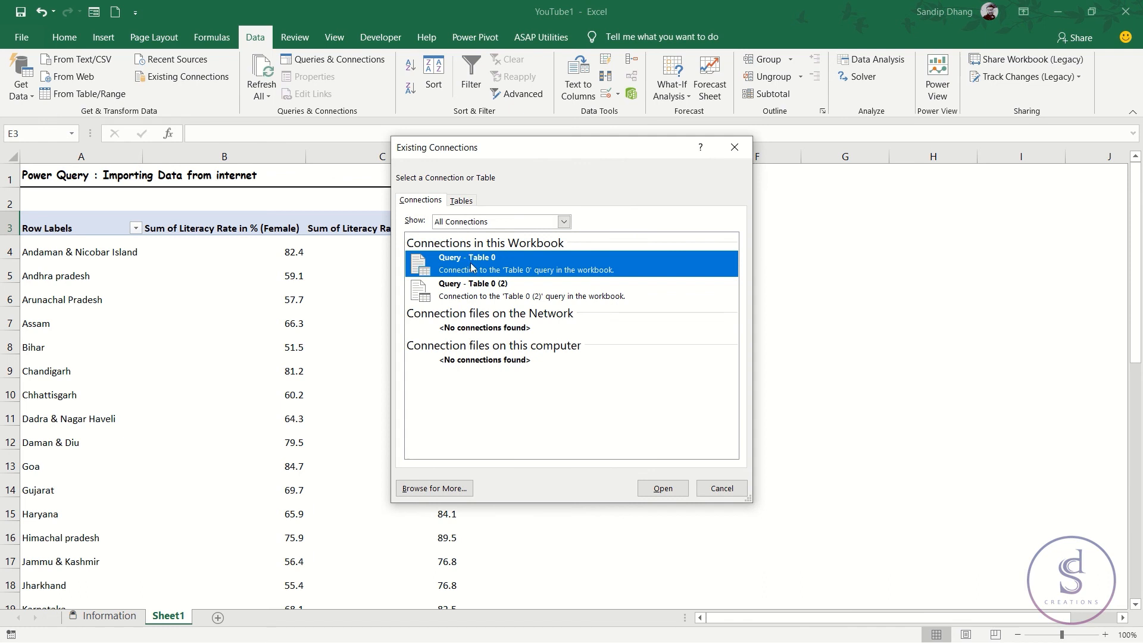
pyautogui.click(663, 488)
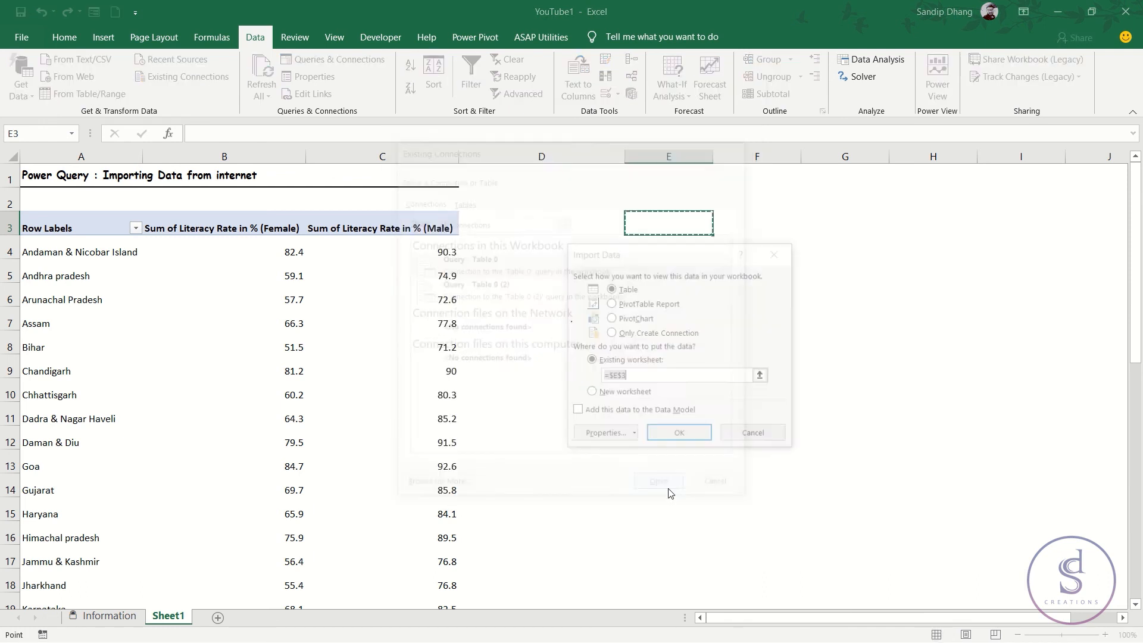
pyautogui.moveTo(605, 257); pyautogui.dragTo(832, 202)
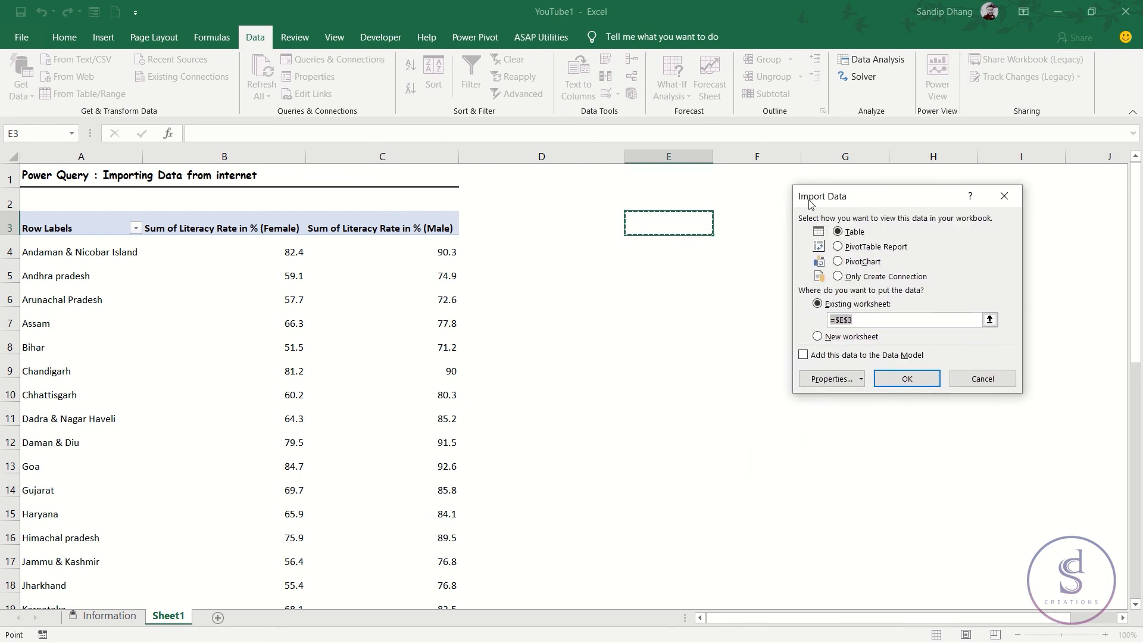
pyautogui.click(1004, 196)
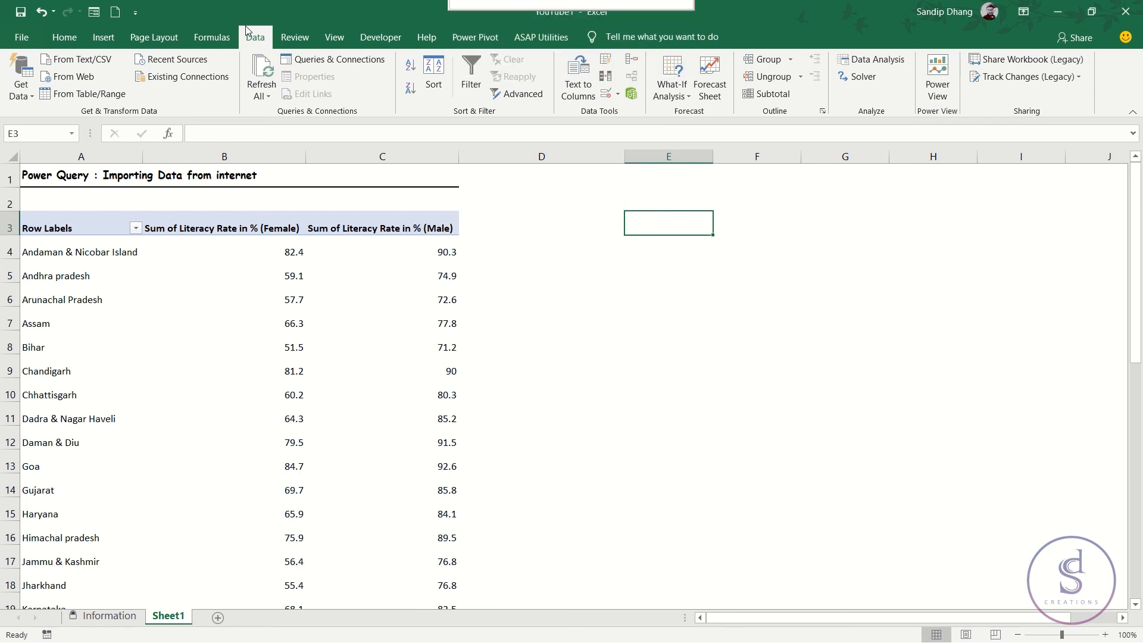
# Import the existing workbook connection Query - Table 0 as a table at cell E3 of the existing worksheet and look over its columns
pyautogui.click(218, 82)
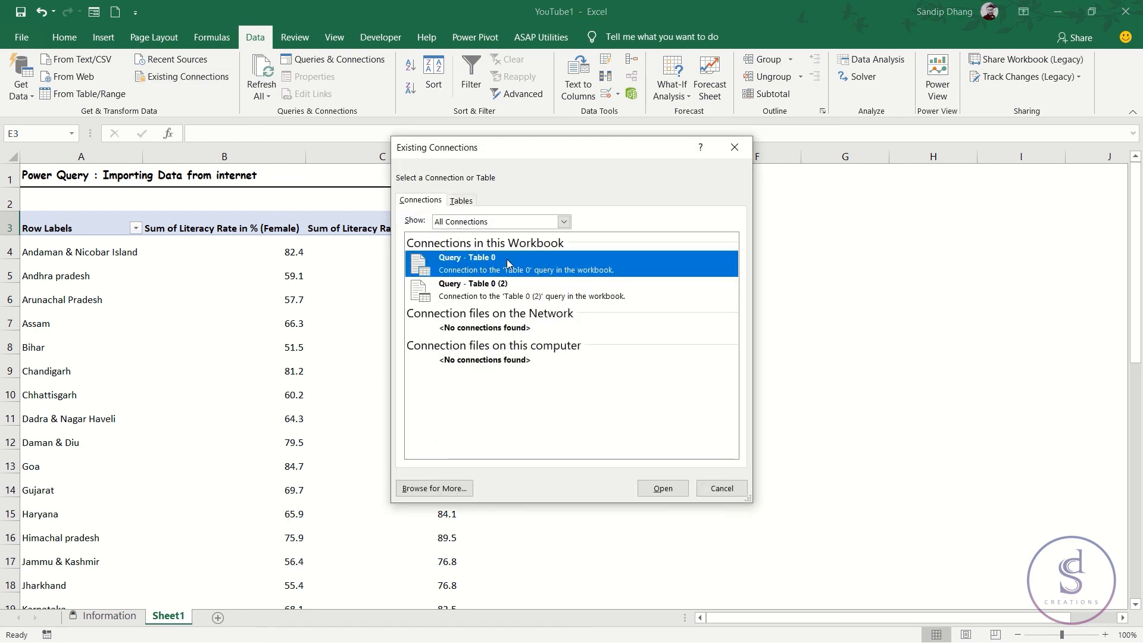
pyautogui.click(530, 287)
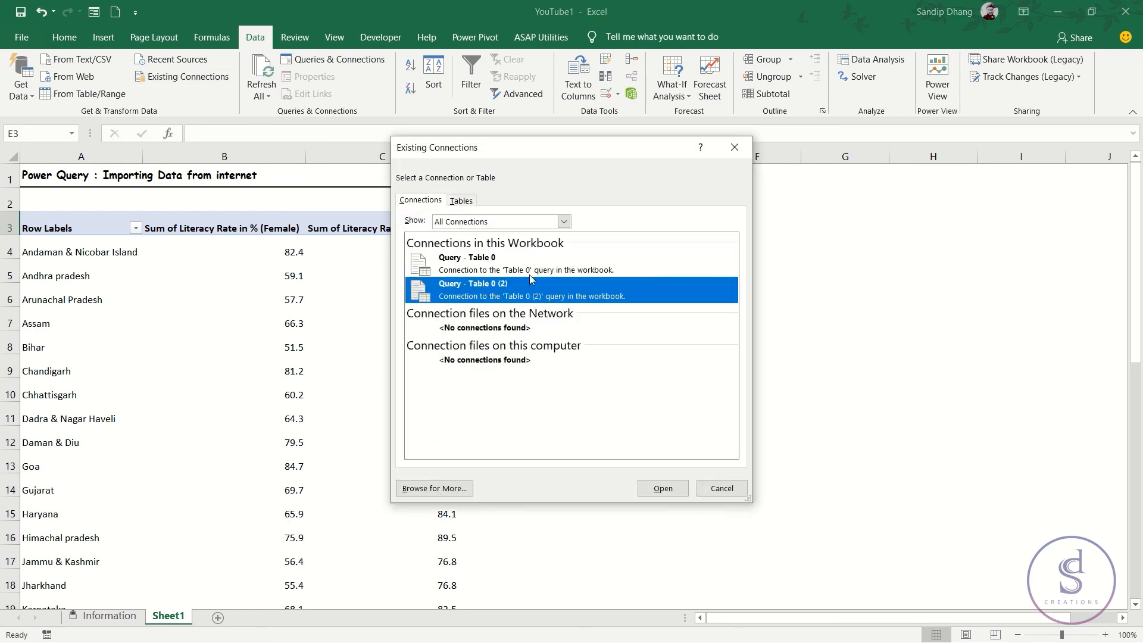
pyautogui.click(463, 264)
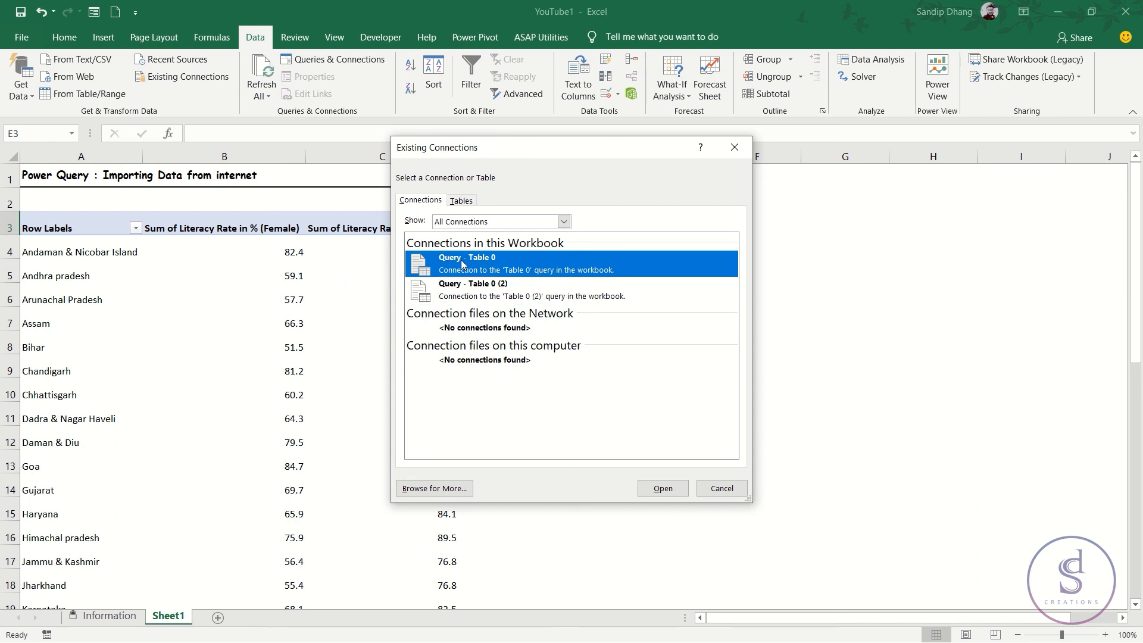
pyautogui.click(664, 488)
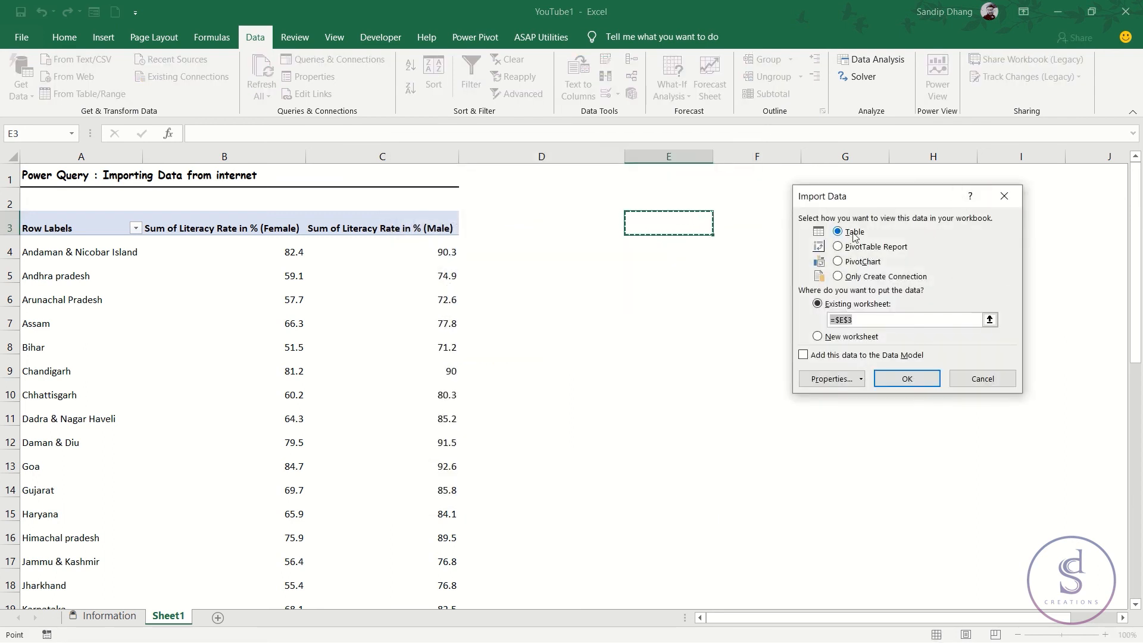
pyautogui.click(880, 318)
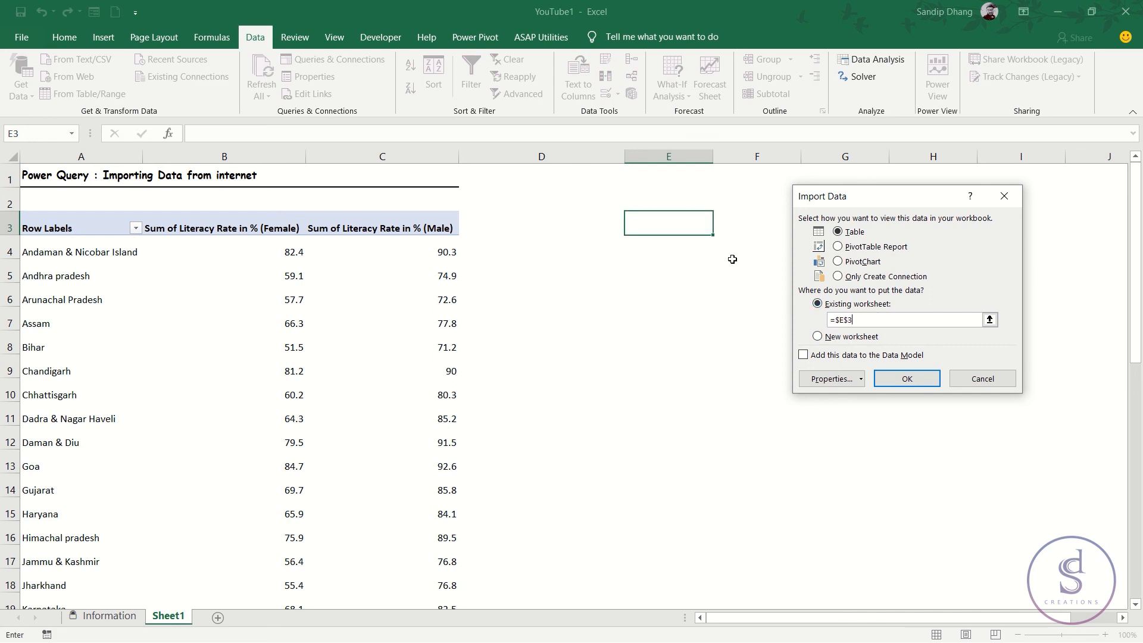
pyautogui.click(896, 377)
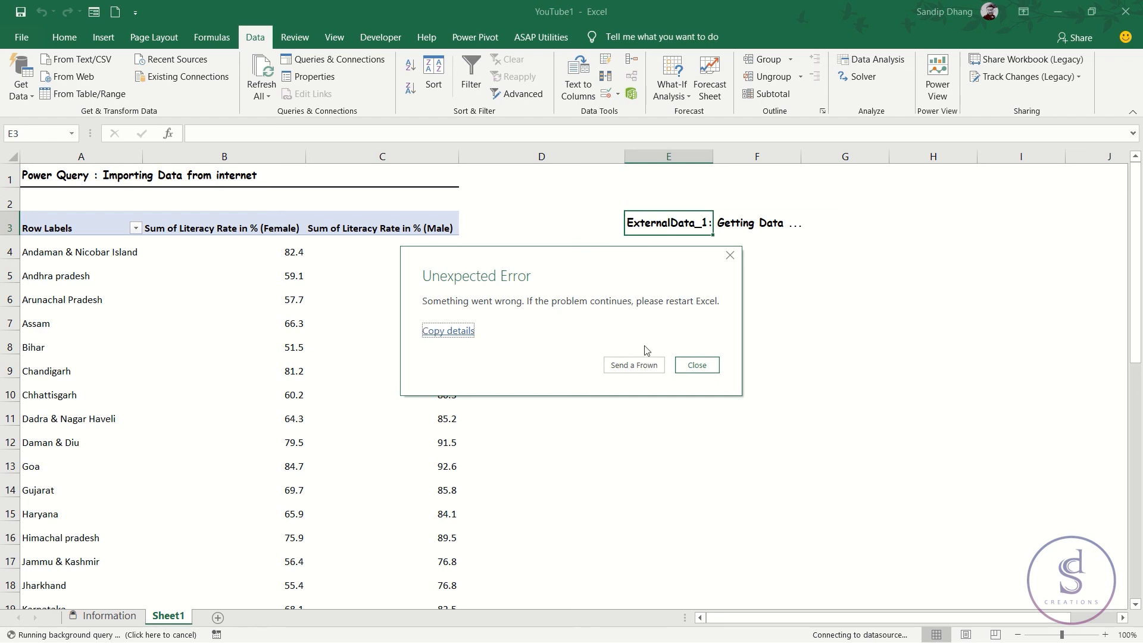
pyautogui.click(697, 365)
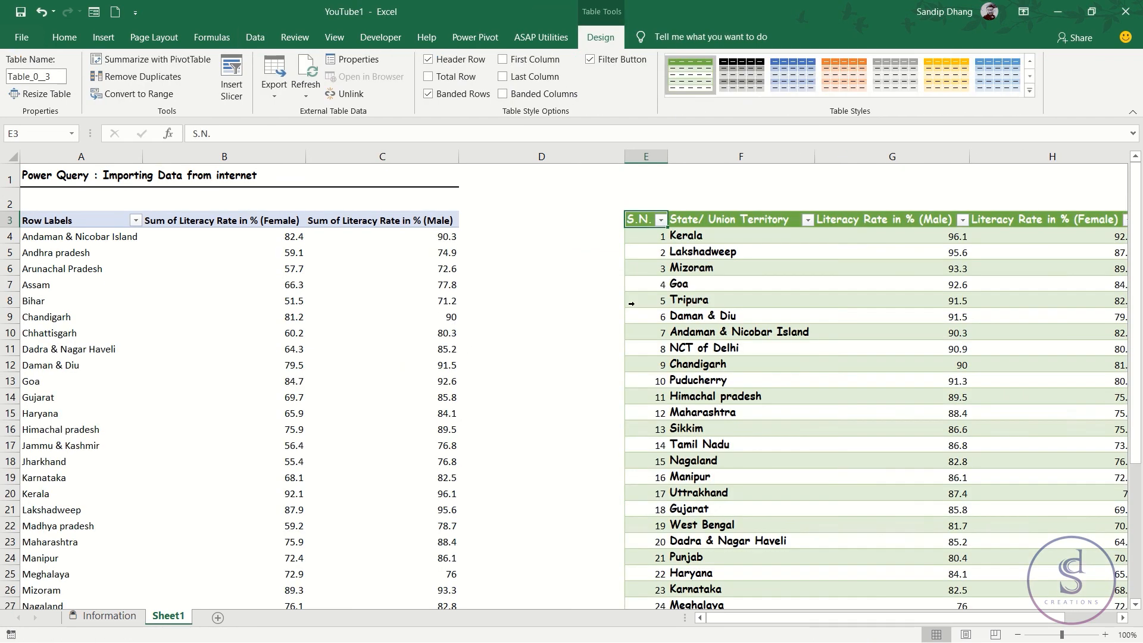
pyautogui.hscroll(2, 448, 288)
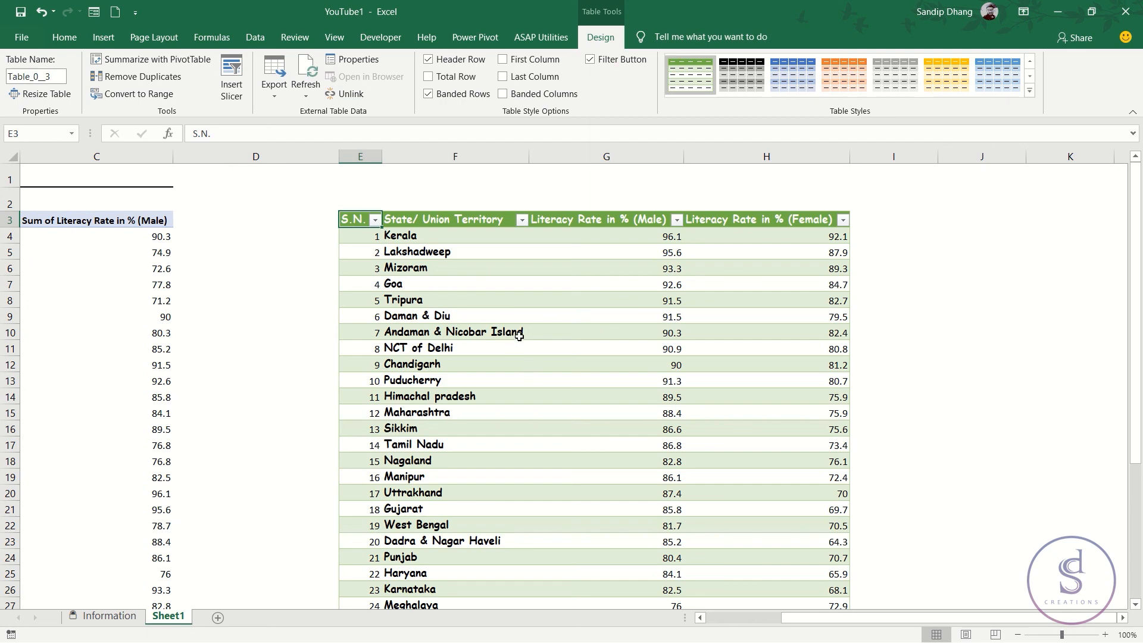
pyautogui.hscroll(-2, 519, 336)
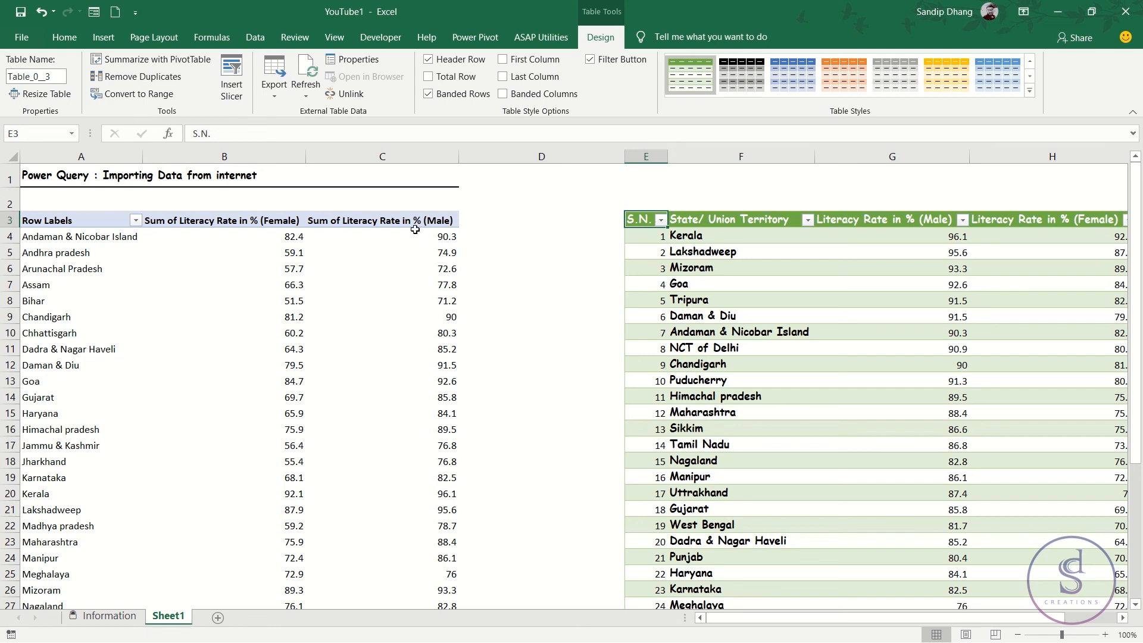
pyautogui.click(253, 42)
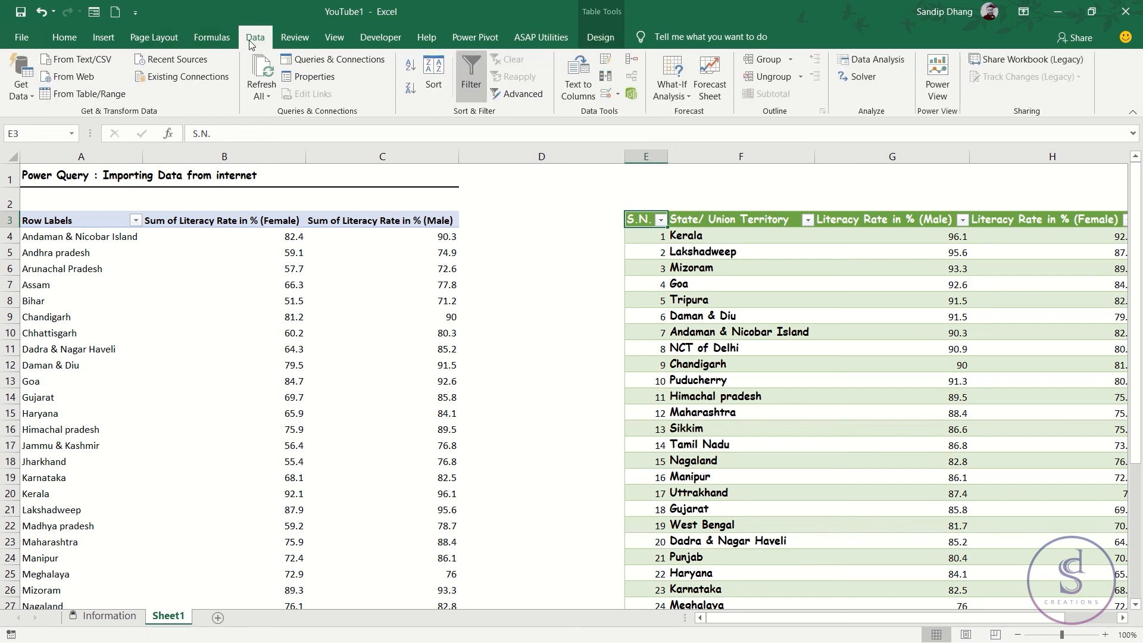
pyautogui.click(21, 83)
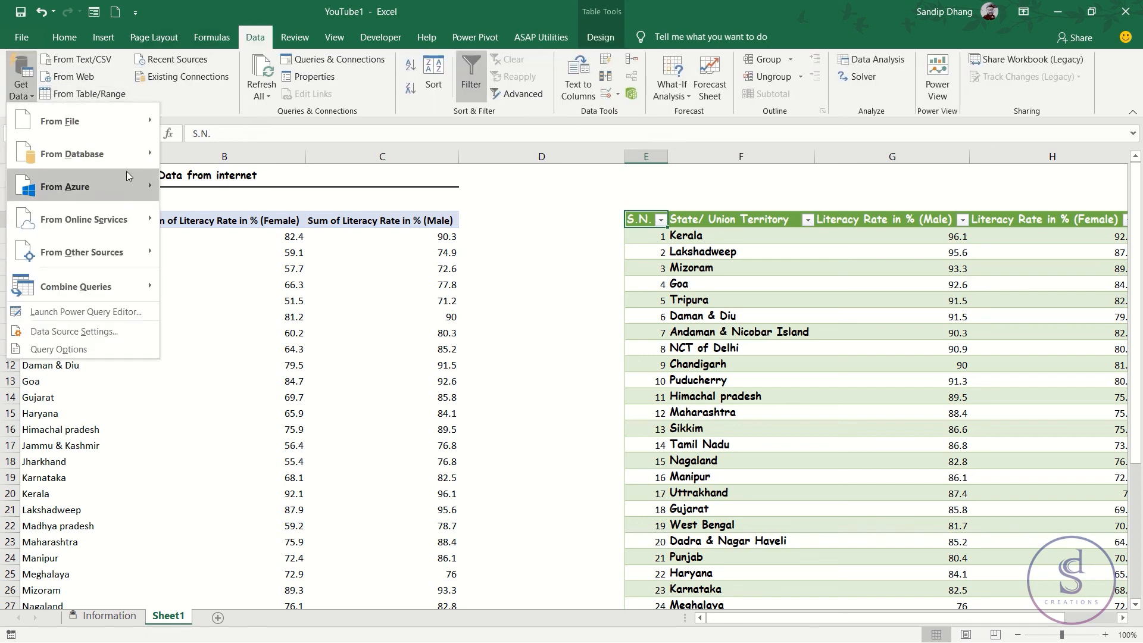
pyautogui.moveTo(128, 120)
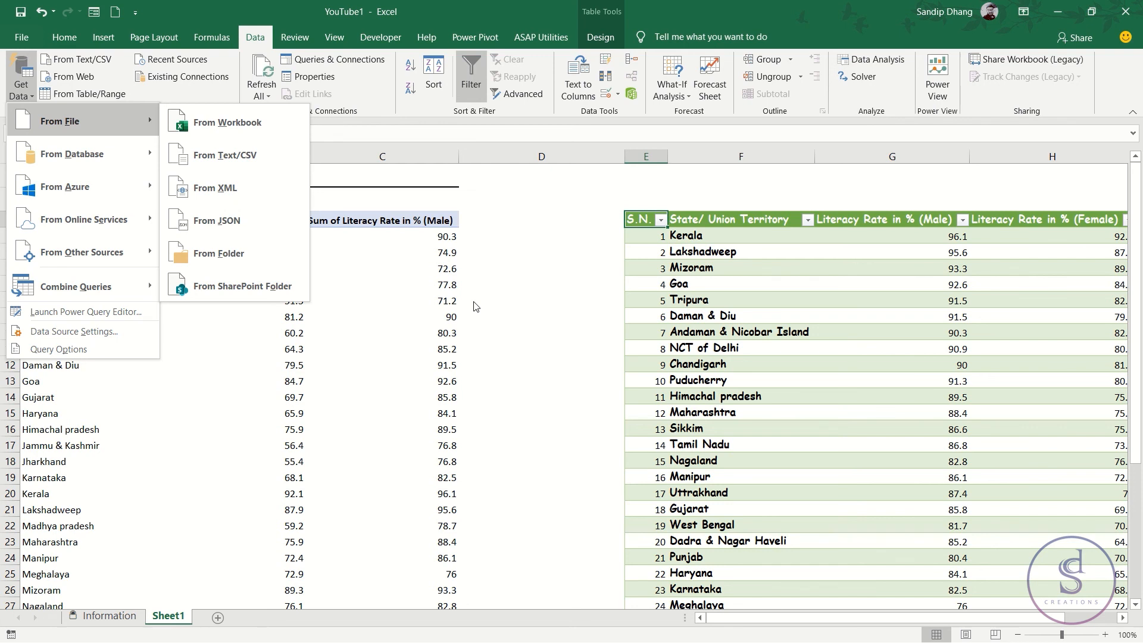
pyautogui.press('Escape')
pyautogui.press('Escape')
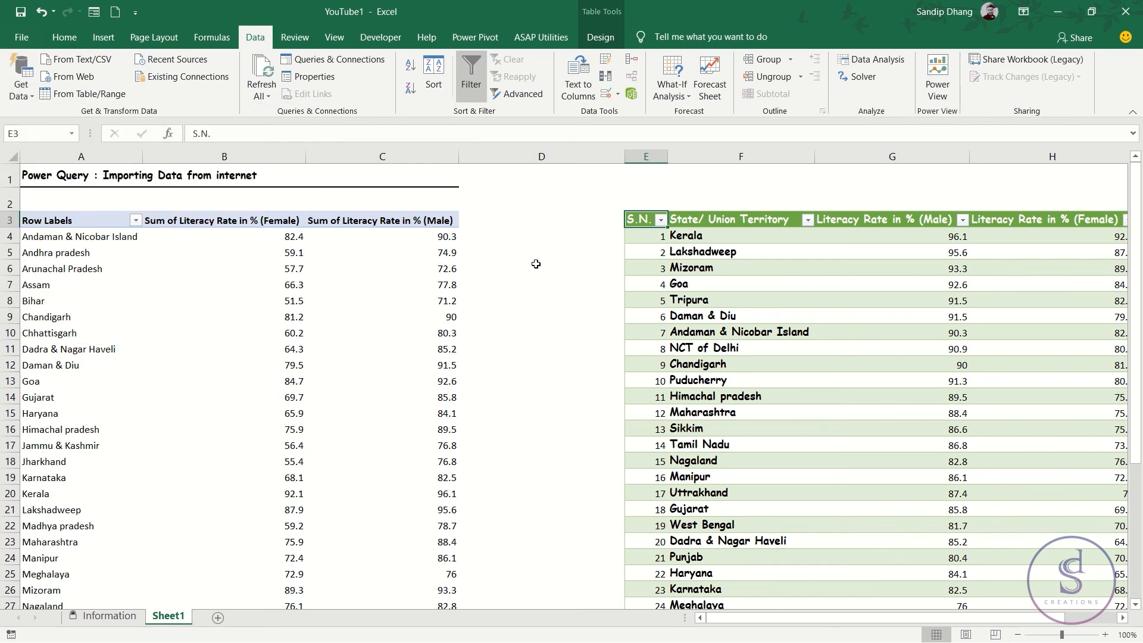
pyautogui.moveTo(352, 299)
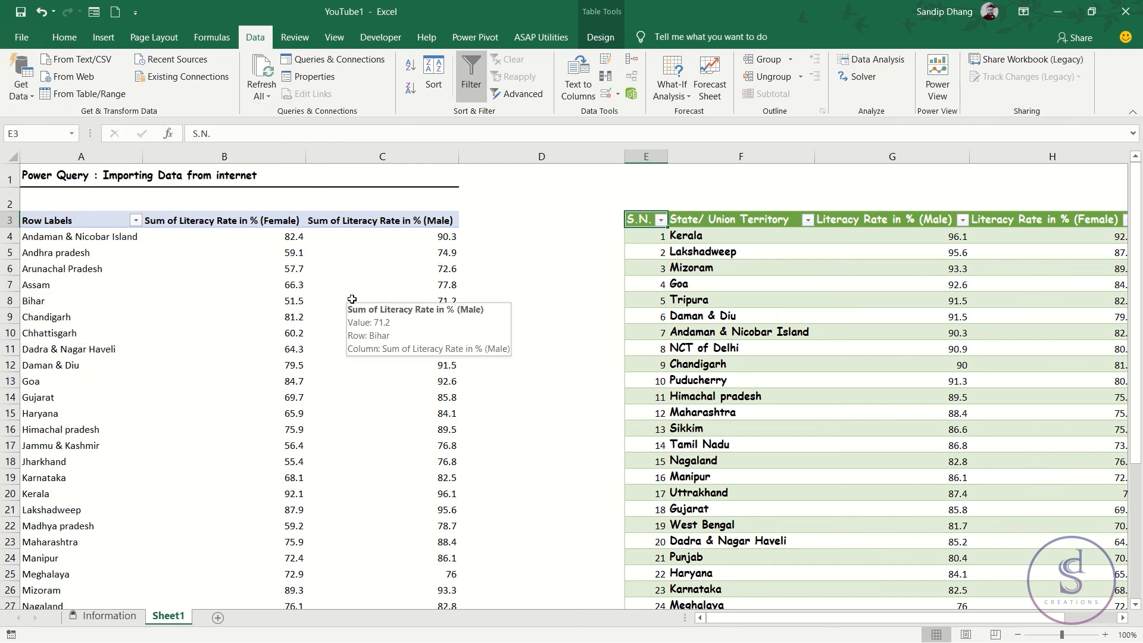
pyautogui.click(588, 268)
pyautogui.click(578, 217)
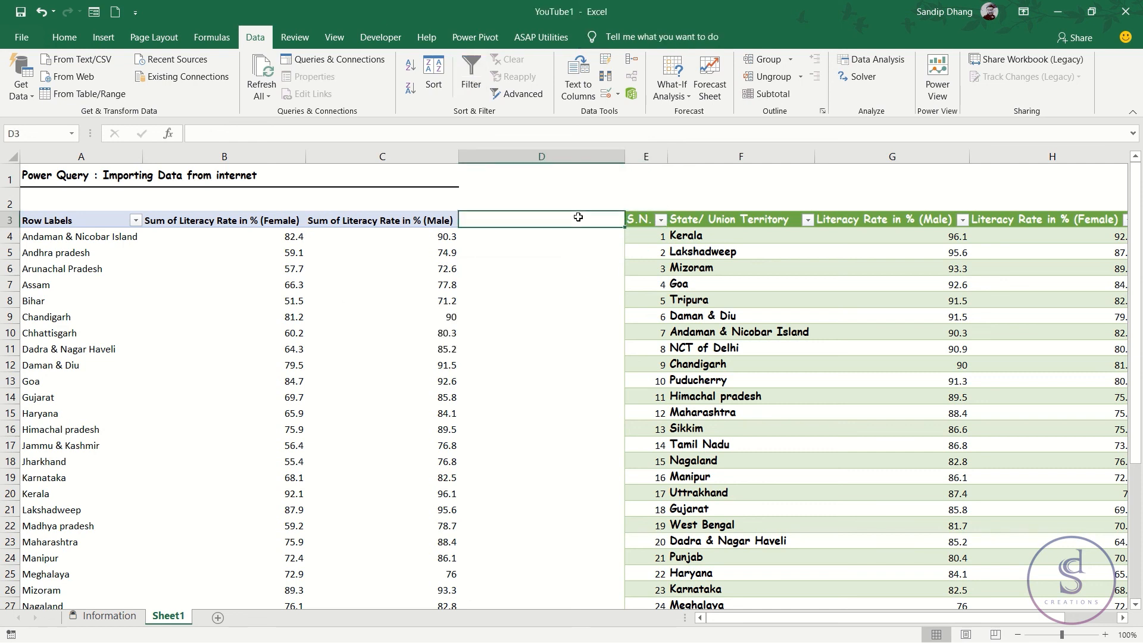
pyautogui.moveTo(518, 5)
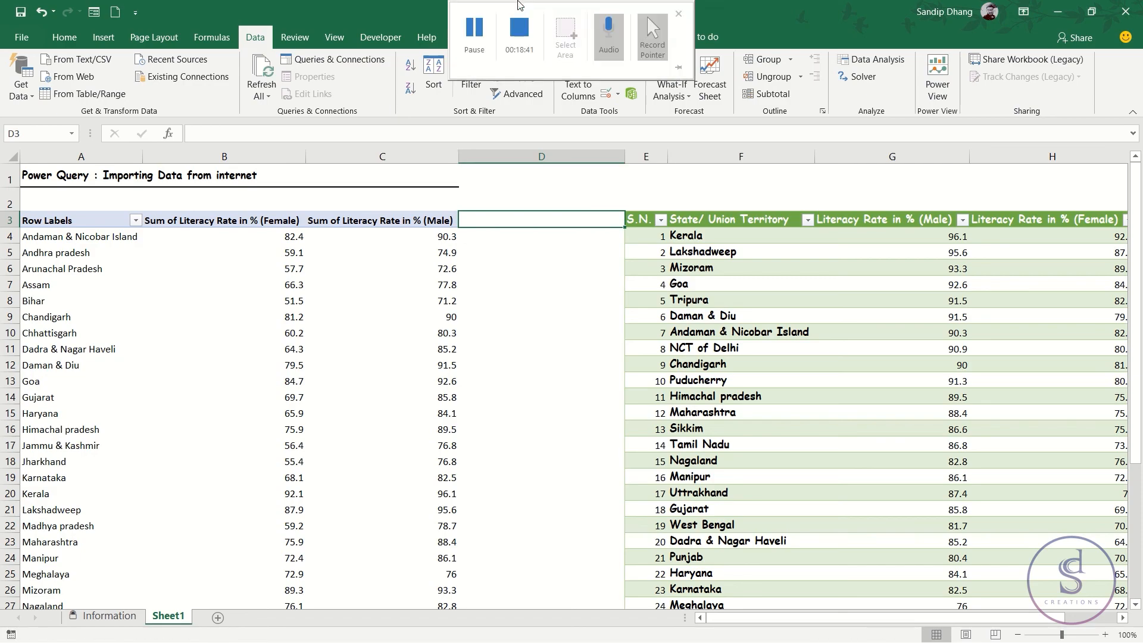